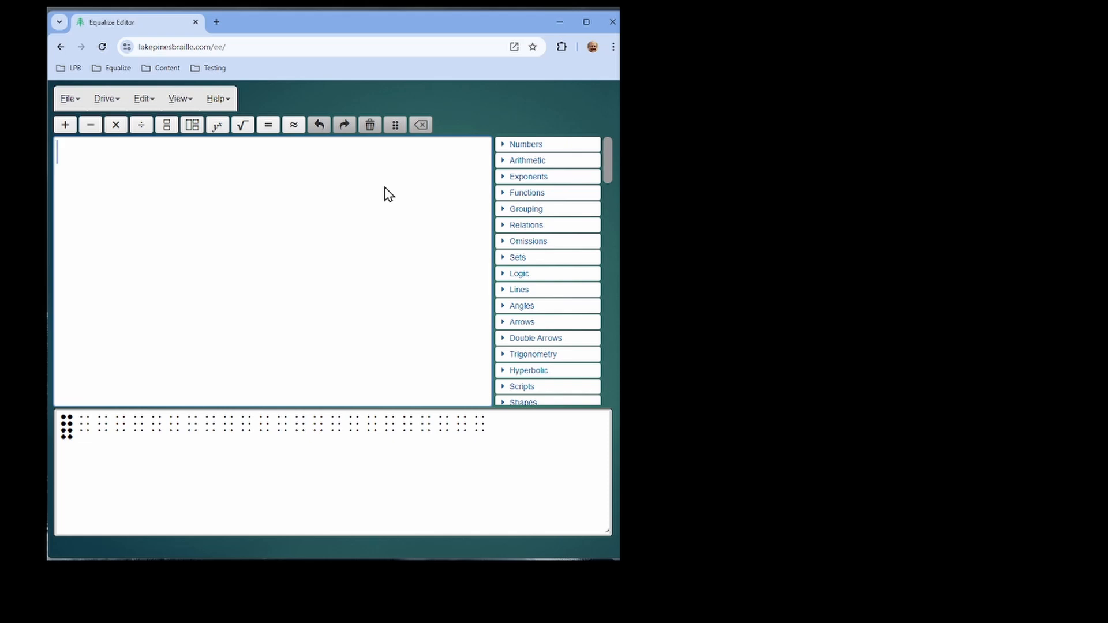
Open the Symbol Reference documentation and examine the absolute value, norm, ceiling and angle bracket entries, and close it.
{"action": "key", "text": "alt+h"}
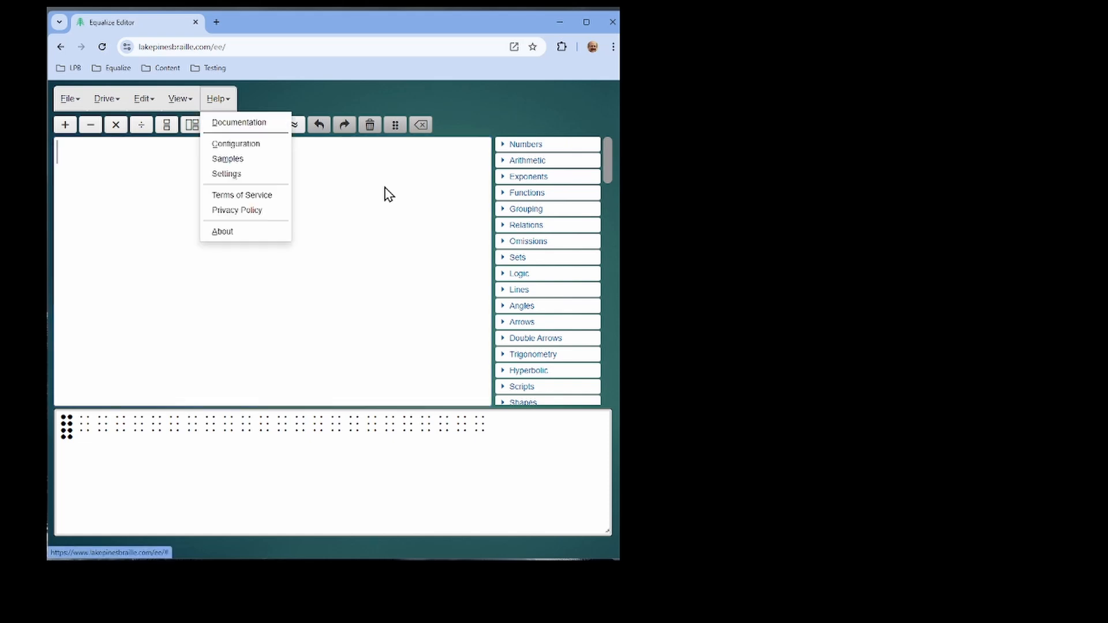
{"action": "key", "text": "d"}
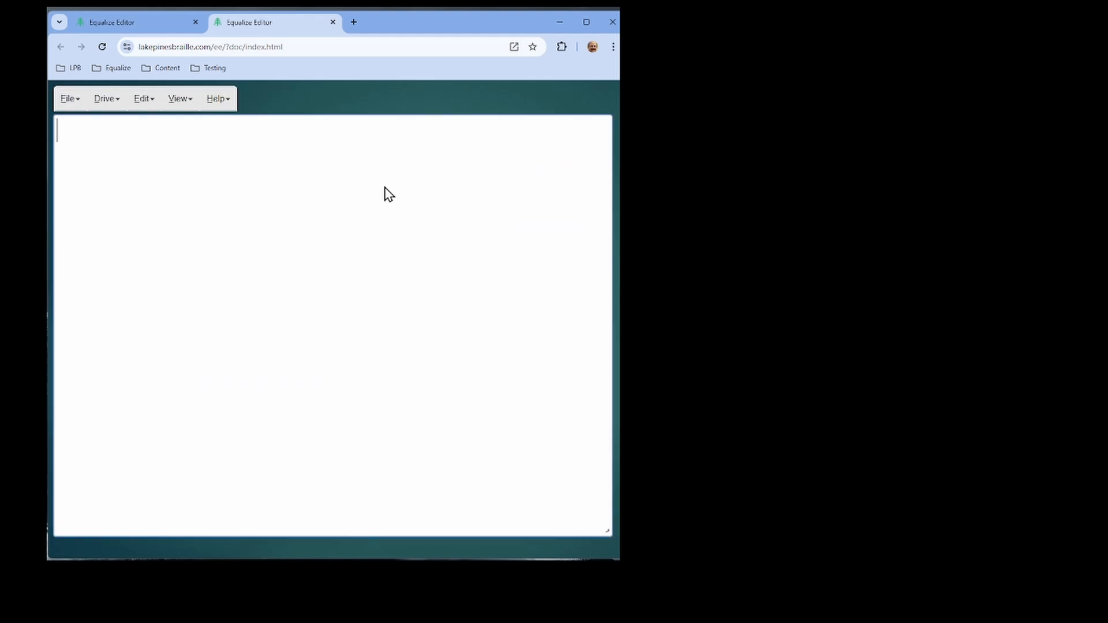
{"action": "left_click", "coordinate": [86, 235]}
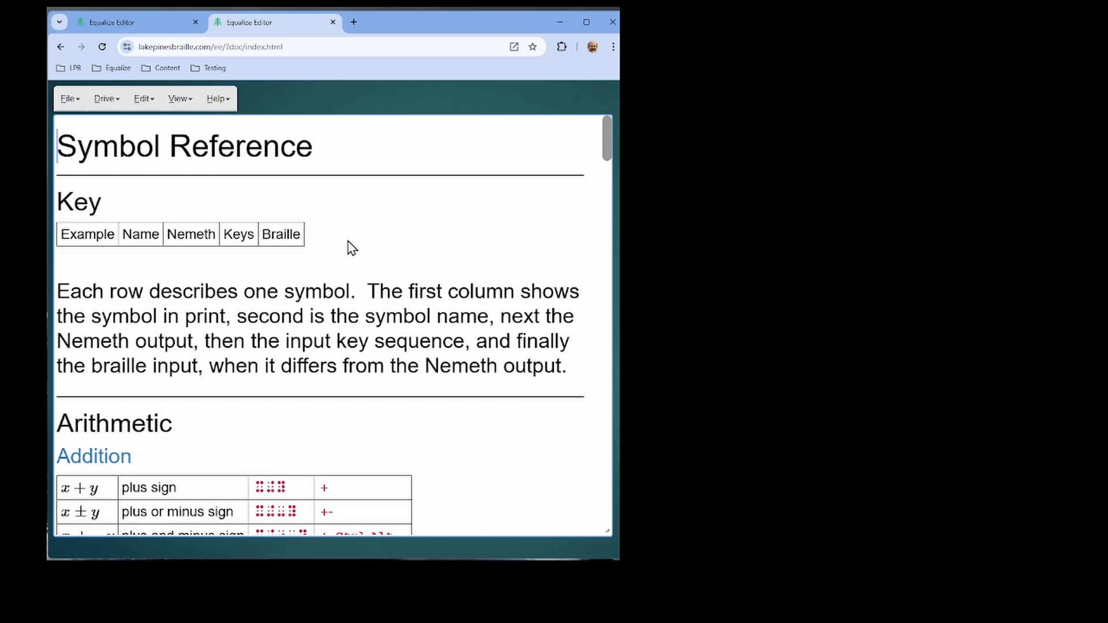
{"action": "scroll", "coordinate": [345, 249], "scroll_direction": "down", "scroll_amount": 3}
{"action": "scroll", "coordinate": [344, 249], "scroll_direction": "down", "scroll_amount": 14}
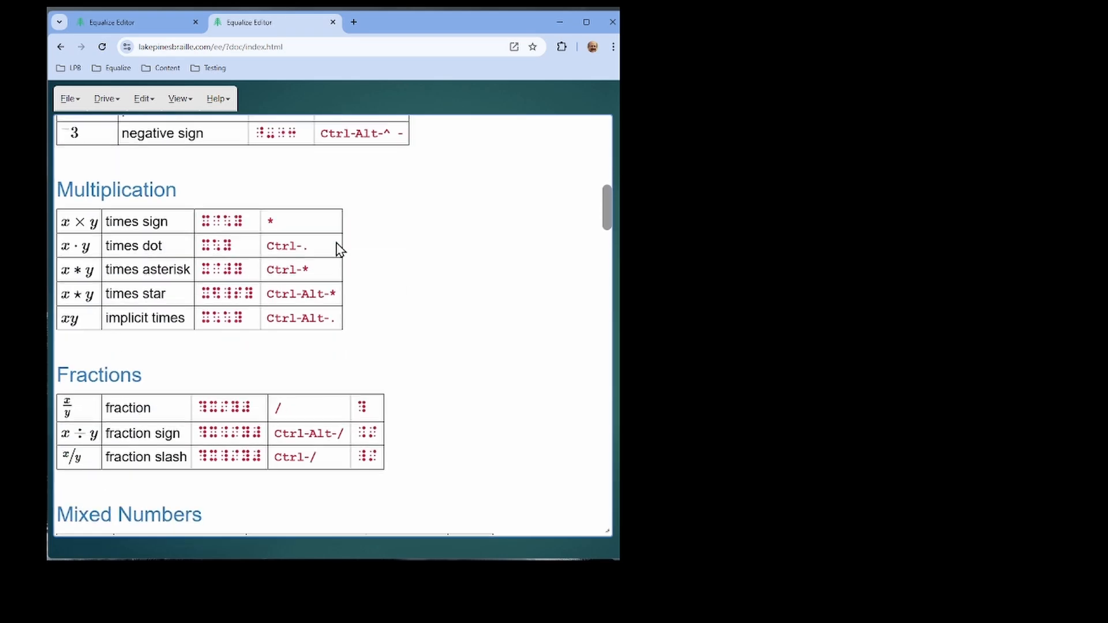
{"action": "scroll", "coordinate": [339, 249], "scroll_direction": "down", "scroll_amount": 10}
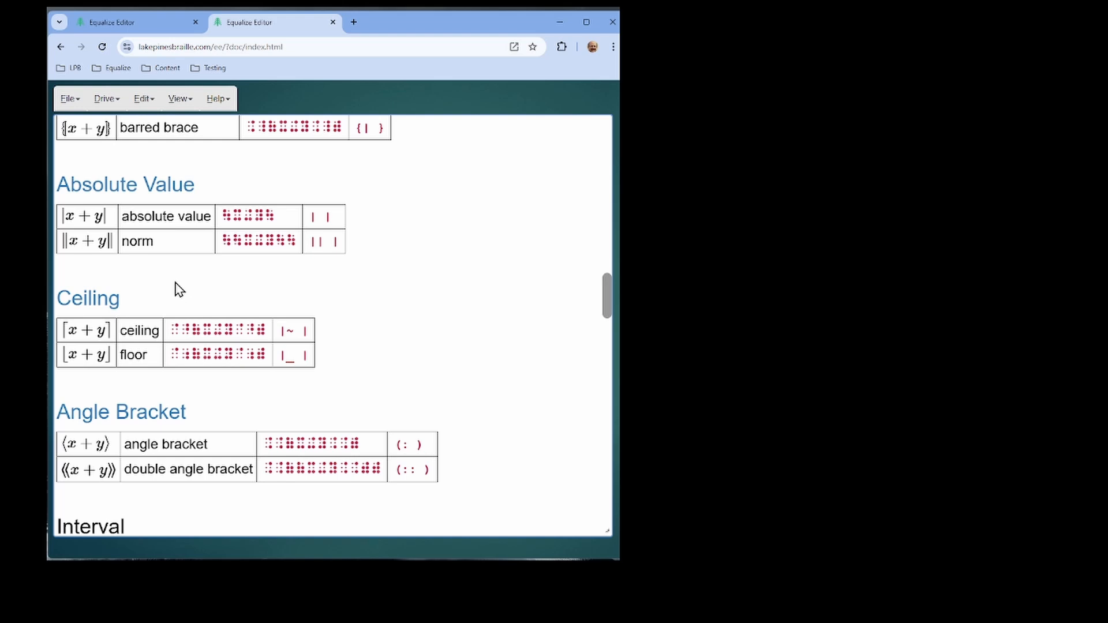
{"action": "key", "text": "ctrl+w"}
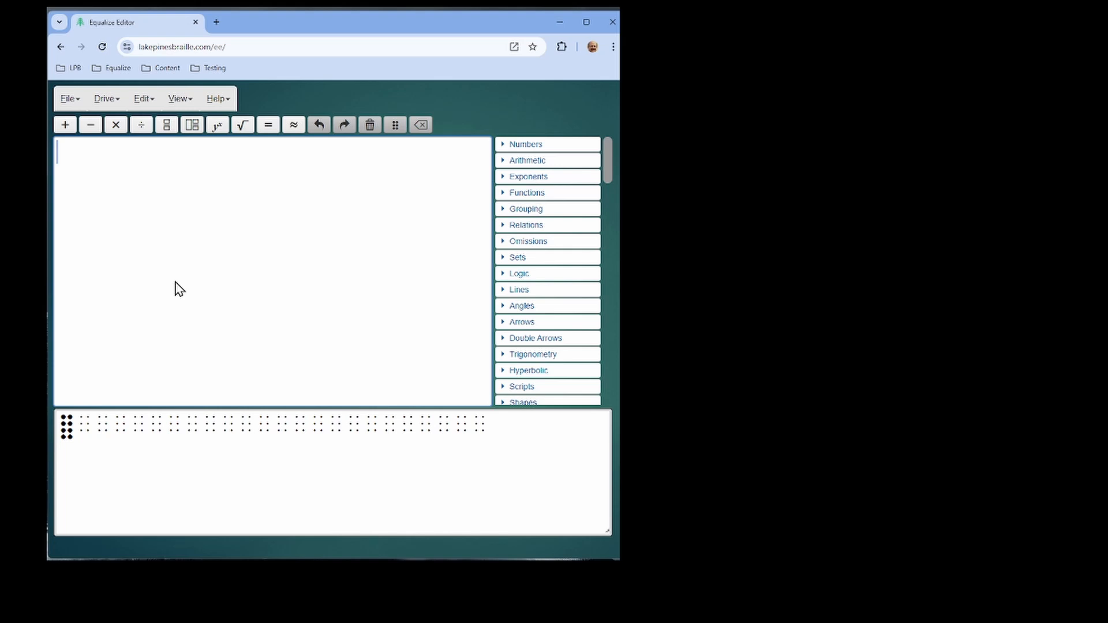
In the editor settings, deactivate all symbol palettes except Grouping and return to the editor.
{"action": "key", "text": "alt+h"}
{"action": "key", "text": "g"}
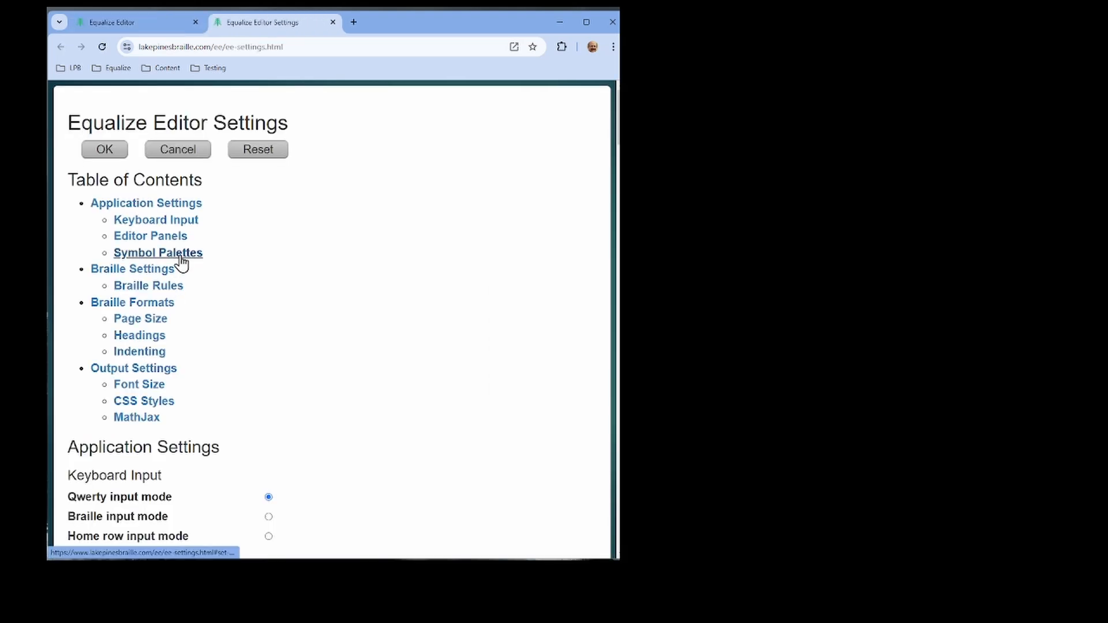
{"action": "left_click", "coordinate": [180, 257]}
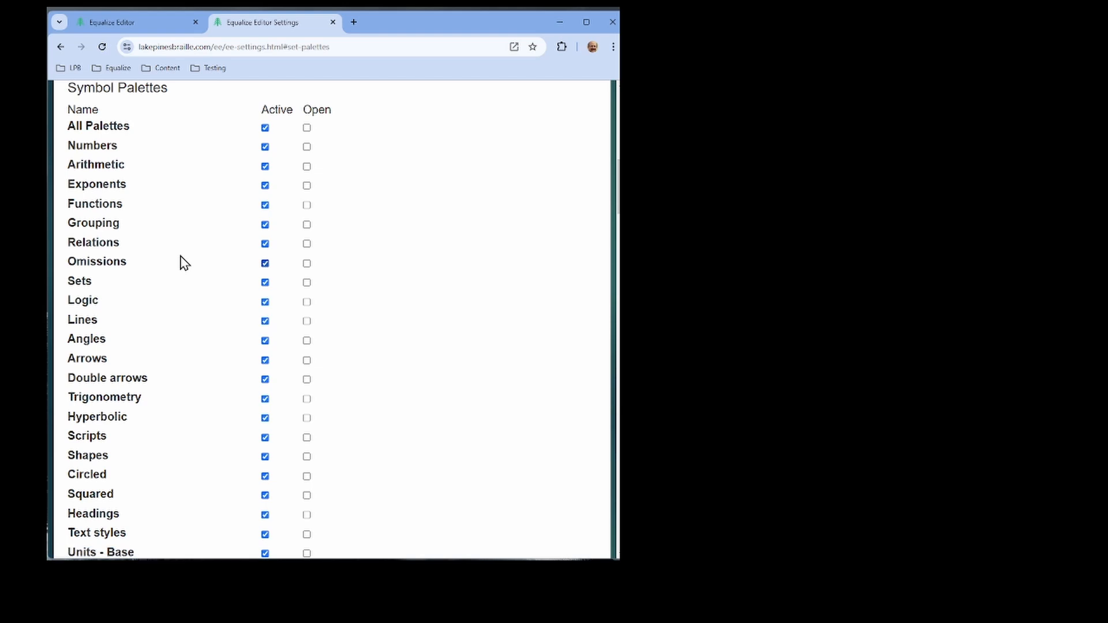
{"action": "left_click", "coordinate": [266, 128]}
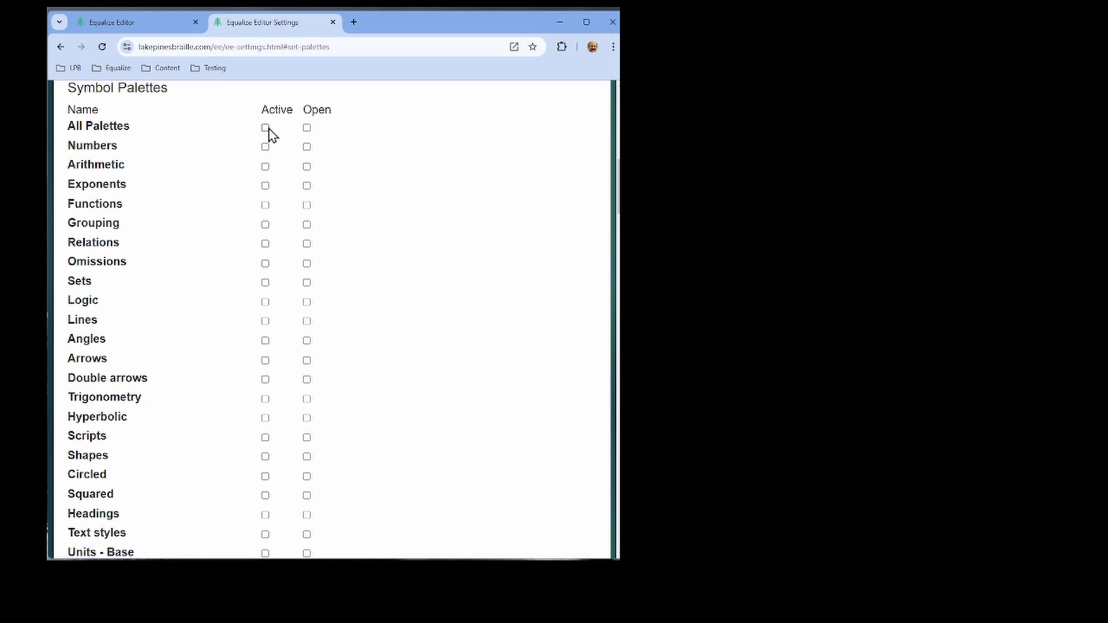
{"action": "left_click", "coordinate": [266, 226]}
{"action": "key", "text": "ctrl+w"}
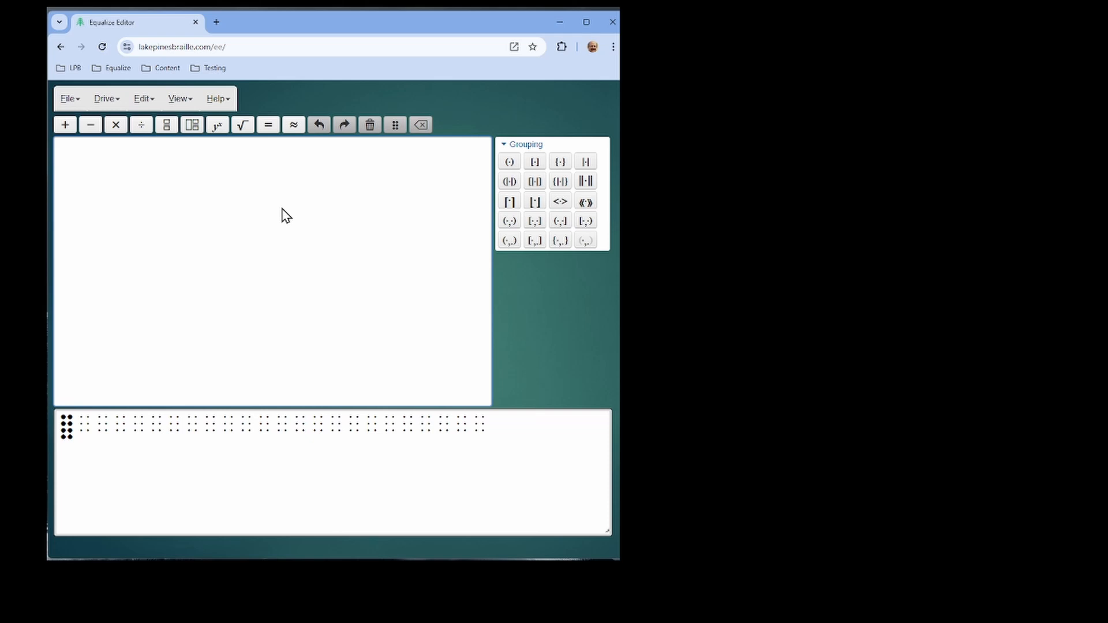
Start a math area, enter the absolute value expression |x + y| with keyboard symbols, and clear the expression.
{"action": "key", "text": "ctrl+m"}
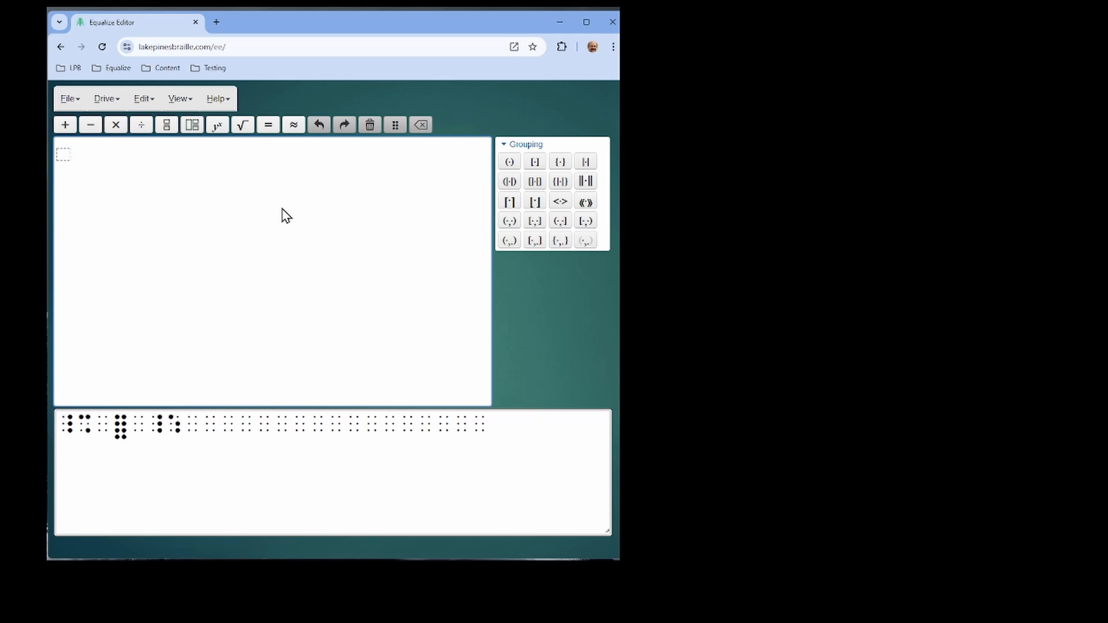
{"action": "type", "text": "|"}
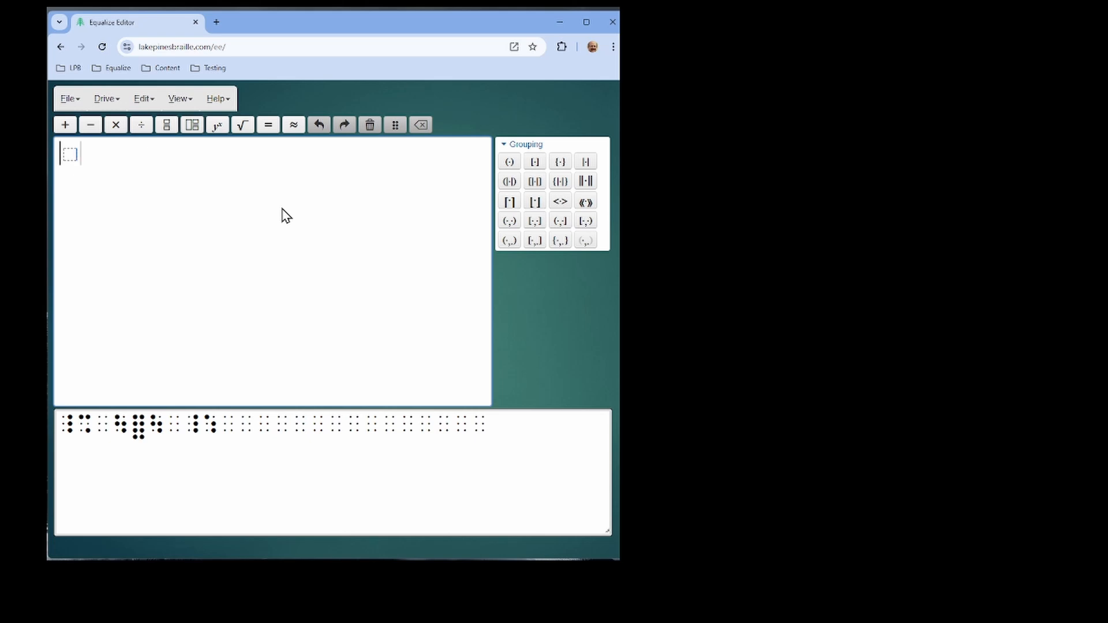
{"action": "type", "text": "xx+"}
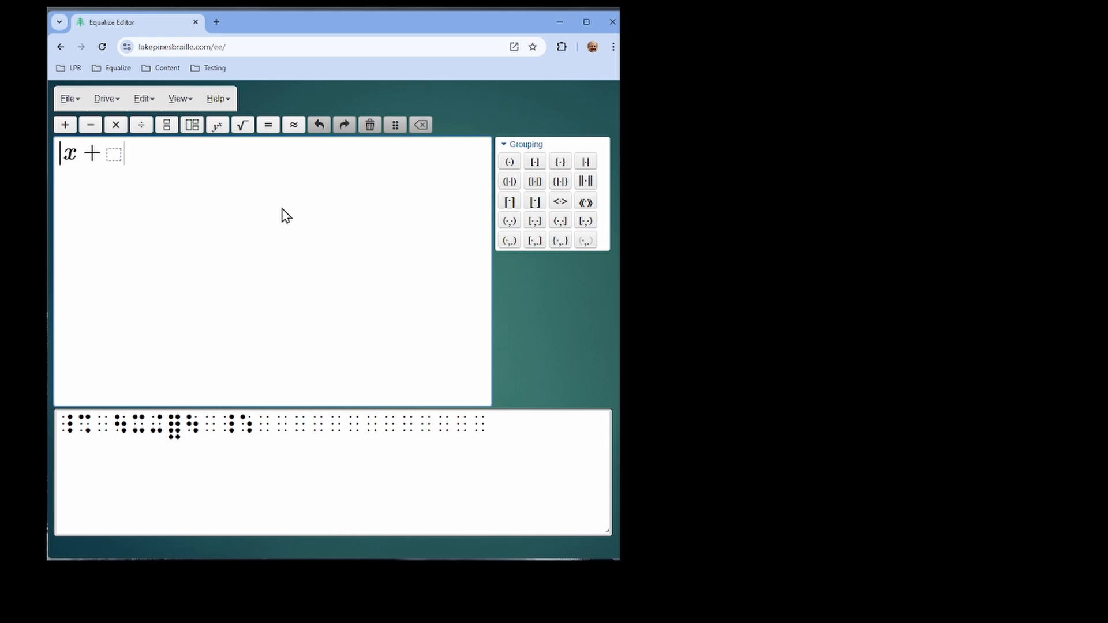
{"action": "type", "text": "y|"}
{"action": "key", "text": "BackSpace"}
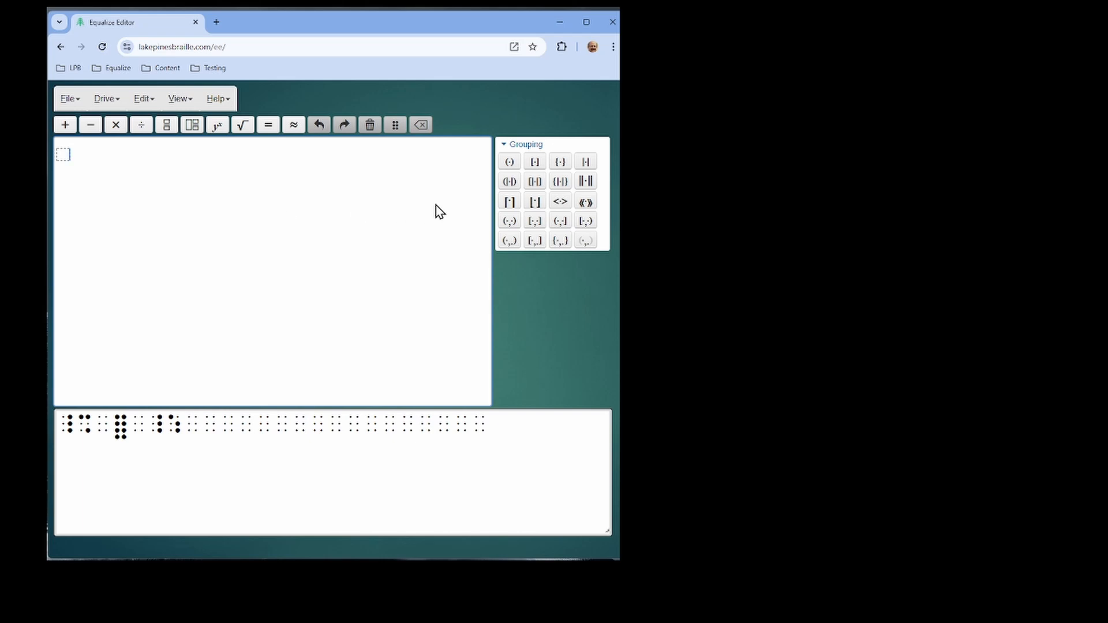
Insert the ready-made absolute value template, fill it with x + y, and delete the expression together with its math area.
{"action": "left_click", "coordinate": [587, 163]}
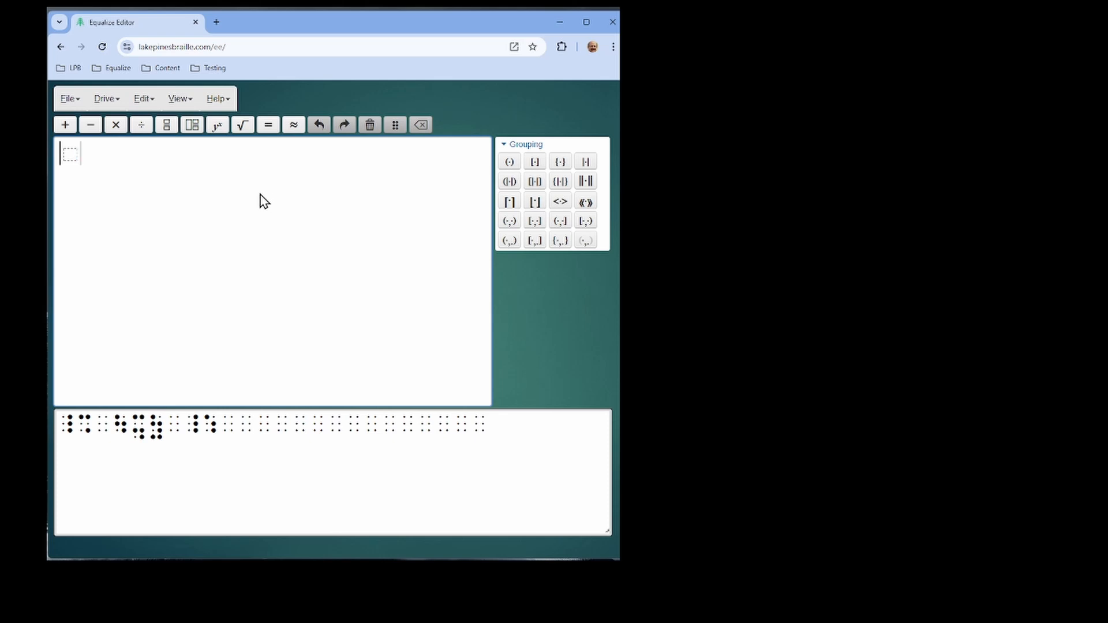
{"action": "type", "text": "x+y"}
{"action": "key", "text": "Right"}
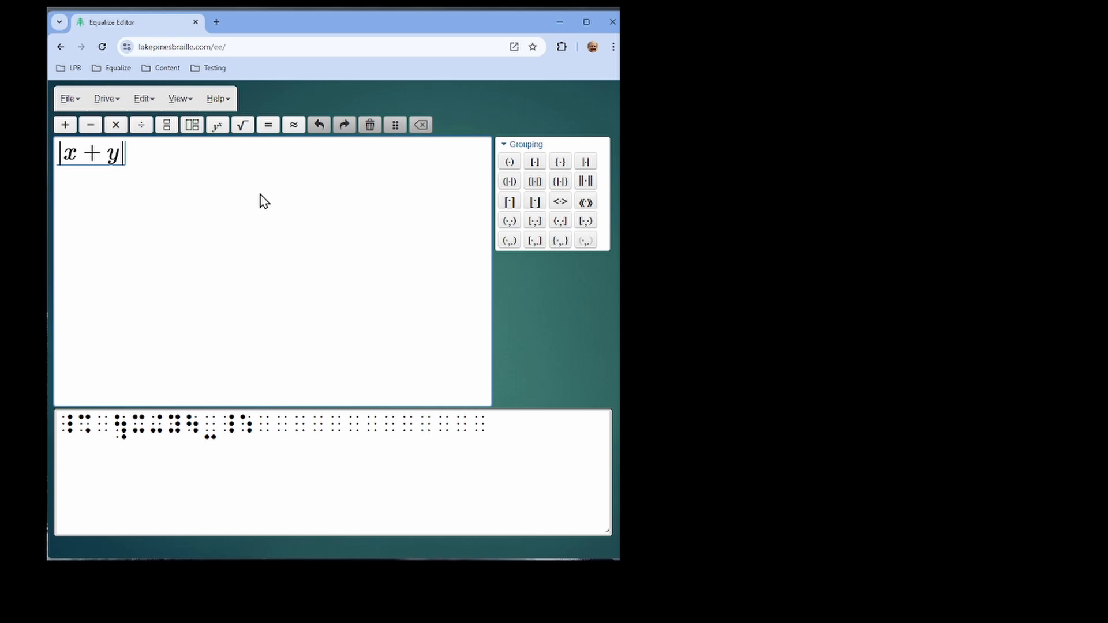
{"action": "key", "text": "BackSpace"}
{"action": "key", "text": "BackSpace"}
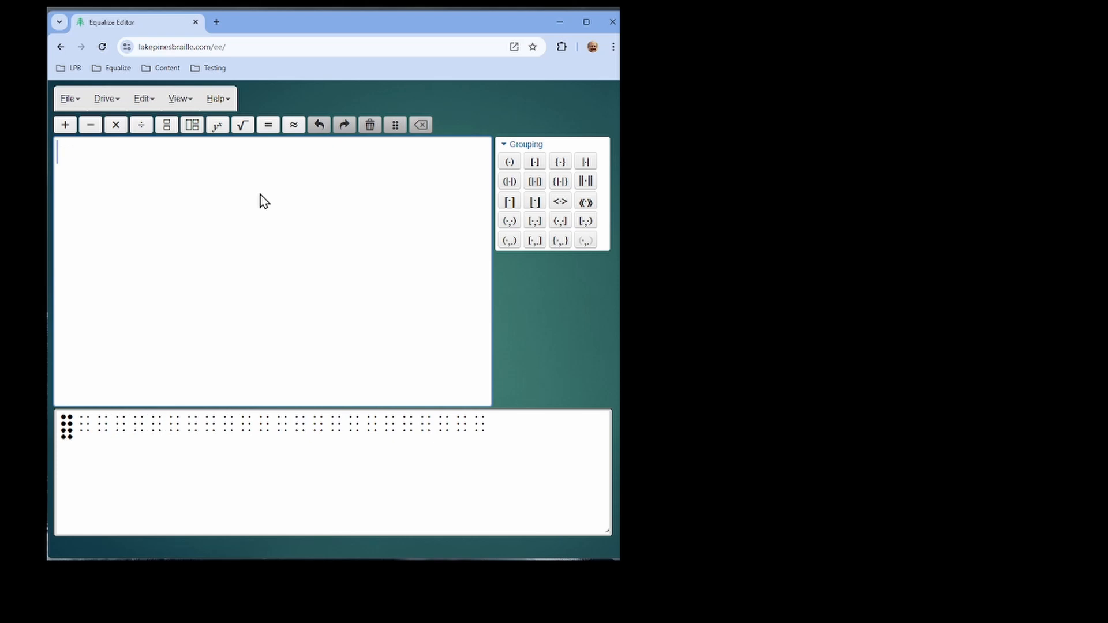
Switch to home row entry mode, enter |x + y| as braille math on the first line, and start a new line.
{"action": "key", "text": "F9"}
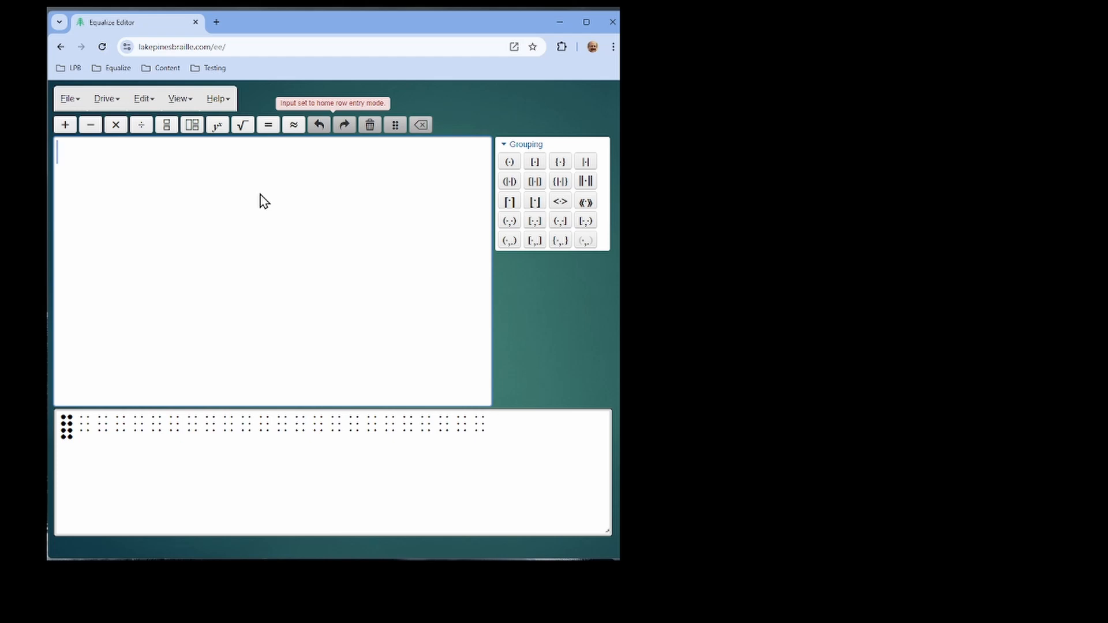
{"action": "type", "text": "jkl"}
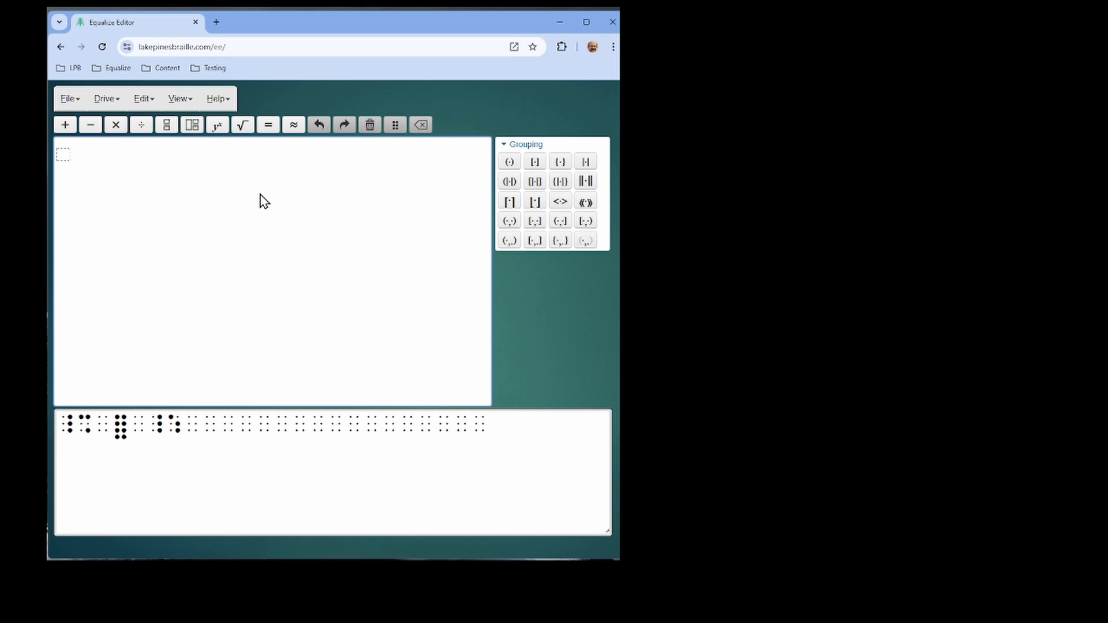
{"action": "type", "text": "|"}
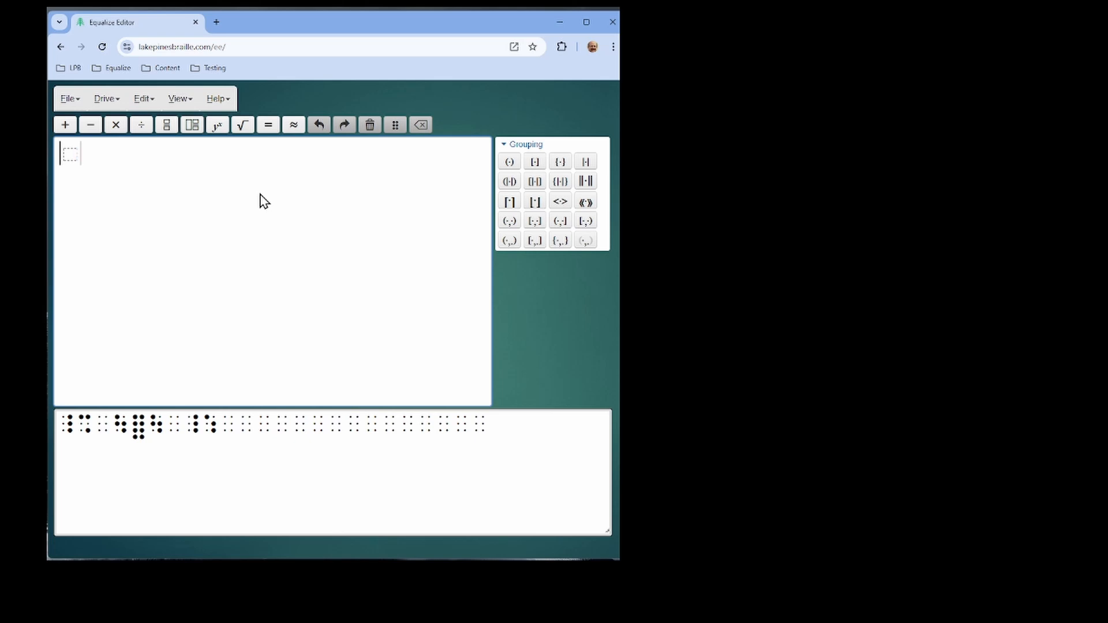
{"action": "type", "text": "x + "}
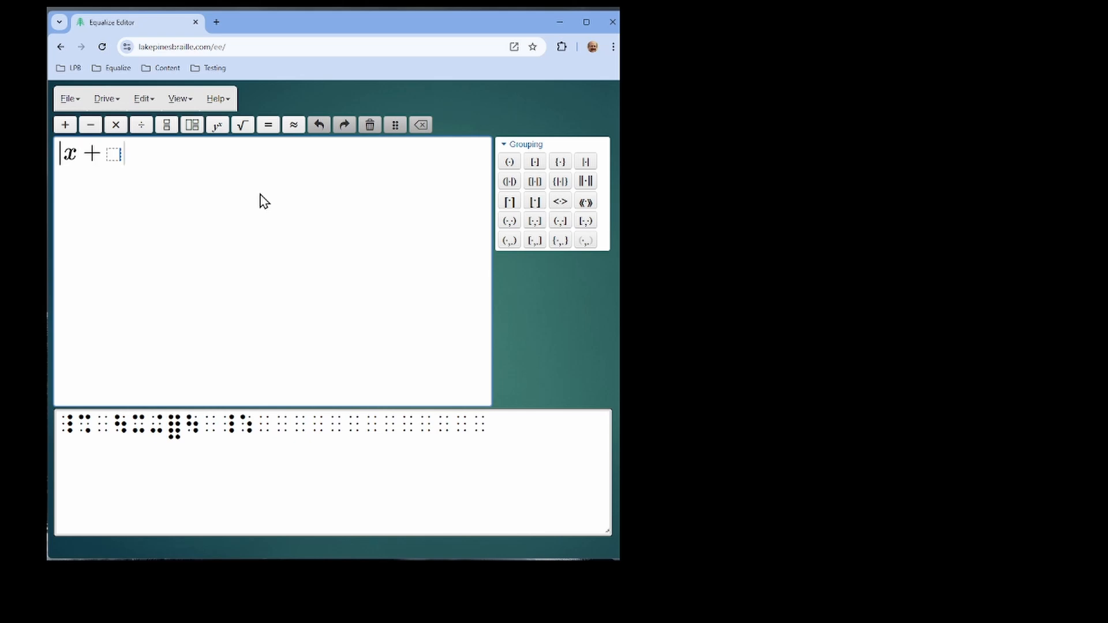
{"action": "type", "text": "y"}
{"action": "type", "text": "|"}
{"action": "key", "text": "Left"}
{"action": "key", "text": "Right"}
{"action": "key", "text": "Return"}
Start a math area on the second line, enter the norm ||x + y|| with keyboard symbols, and clear the expression.
{"action": "key", "text": "ctrl+m"}
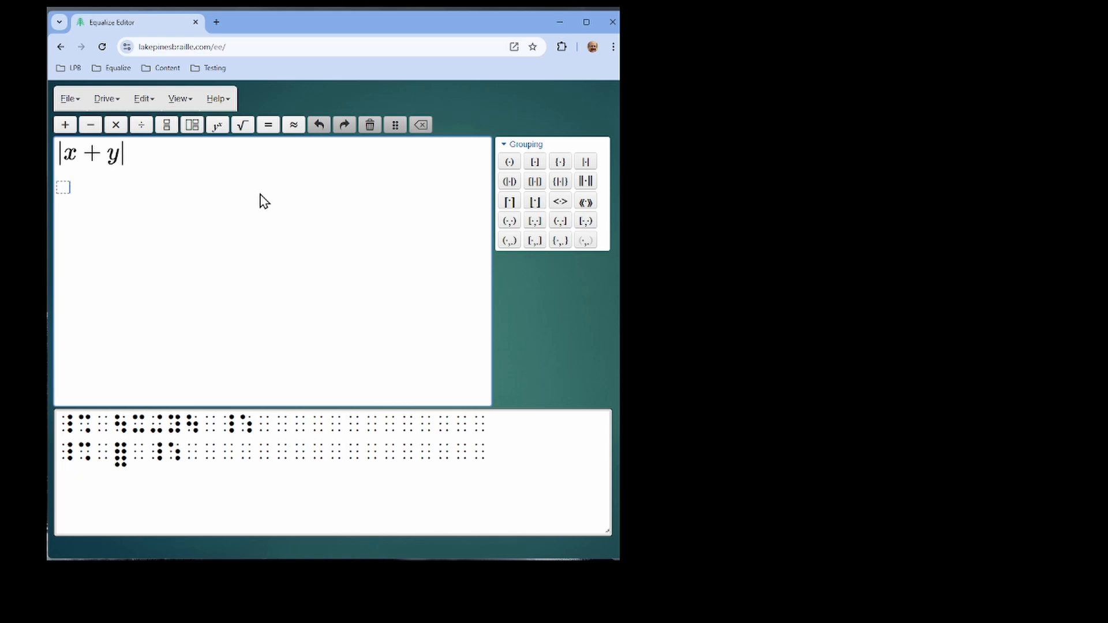
{"action": "type", "text": "||"}
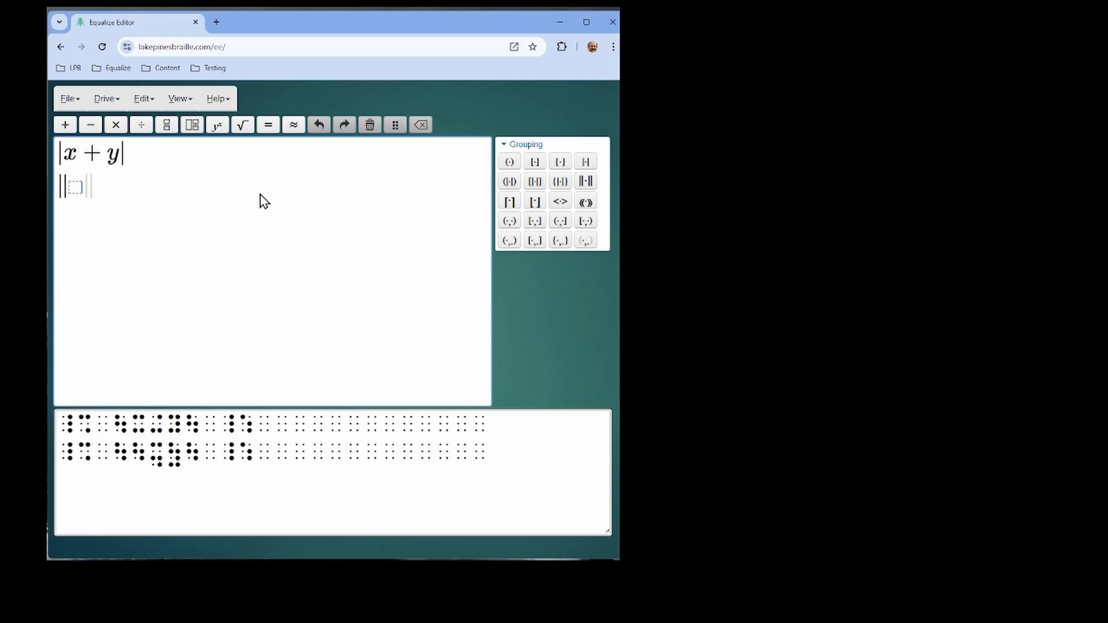
{"action": "type", "text": "x + y"}
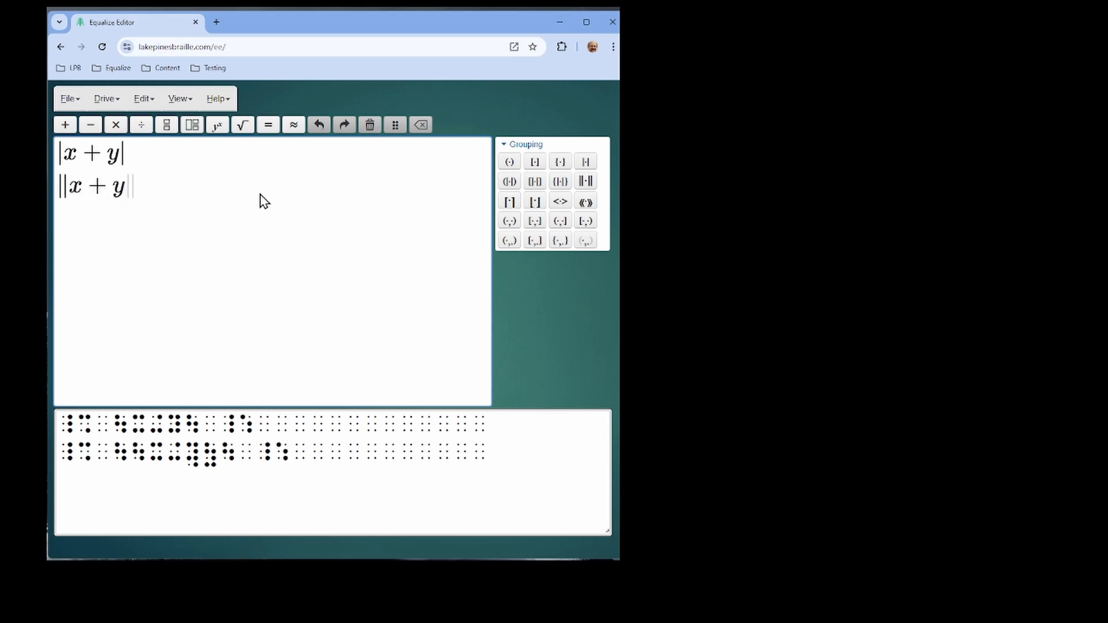
{"action": "type", "text": "||"}
{"action": "key", "text": "BackSpace"}
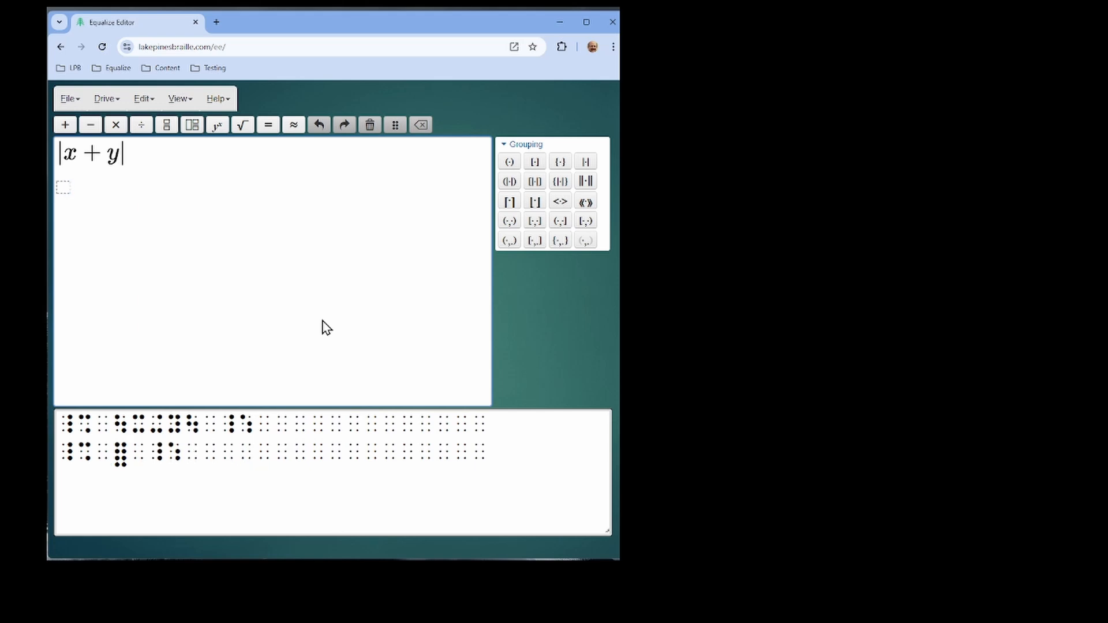
Insert the ready-made norm template on the second line, fill it with x + y, and delete it with its math area.
{"action": "left_click", "coordinate": [587, 181]}
{"action": "type", "text": "x+"}
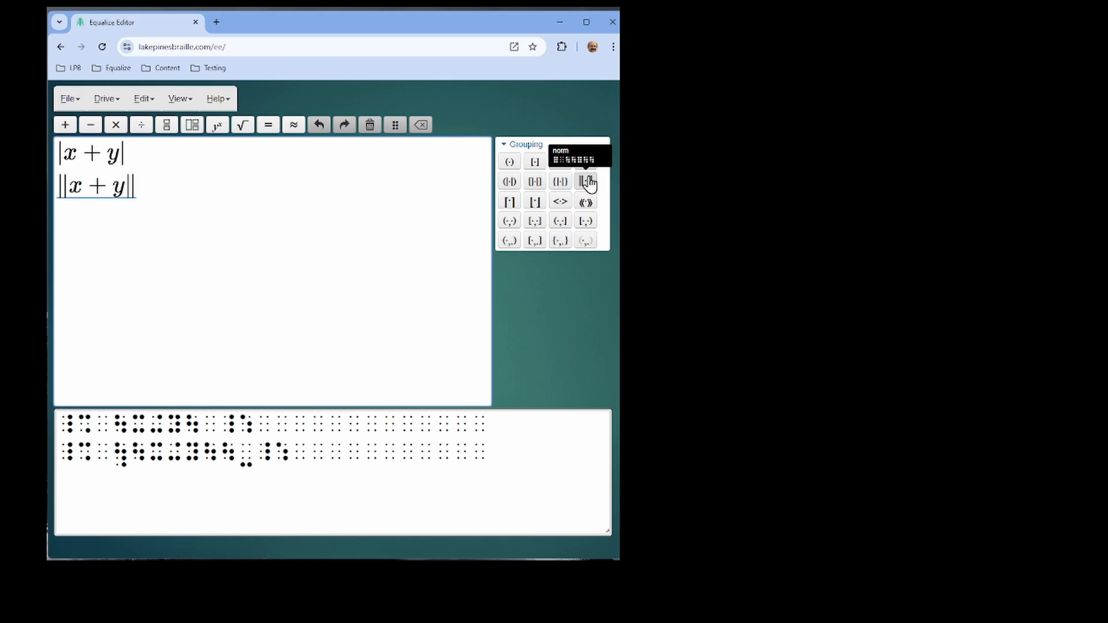
{"action": "key", "text": "BackSpace"}
{"action": "key", "text": "BackSpace"}
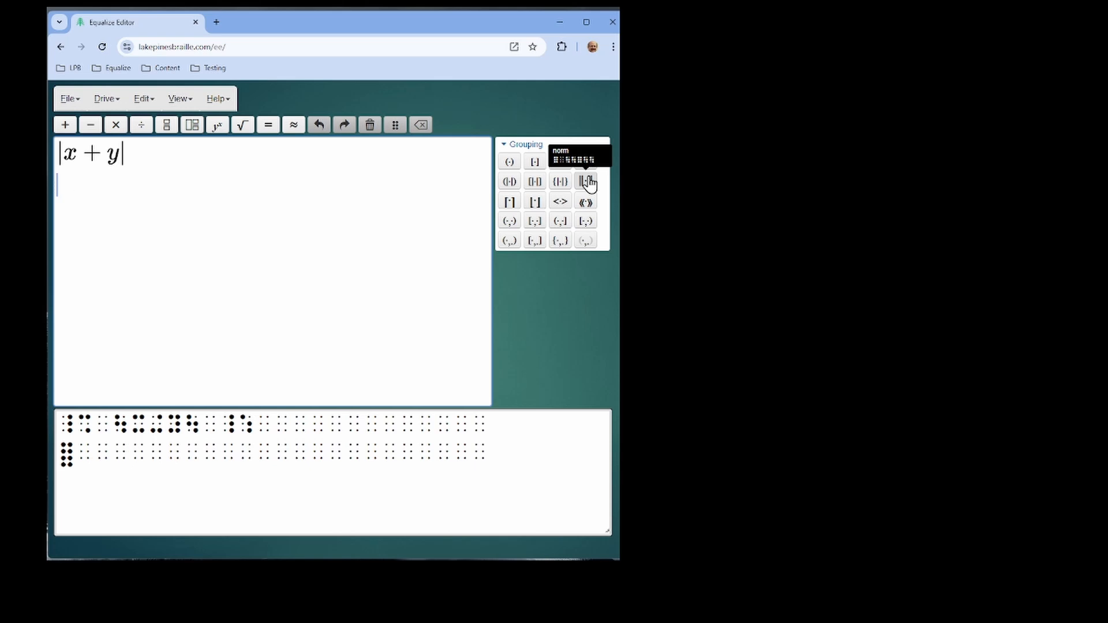
Switch to home row entry mode, enter the norm ||x + y|| as braille math on the second line, and start a new line.
{"action": "key", "text": "F9"}
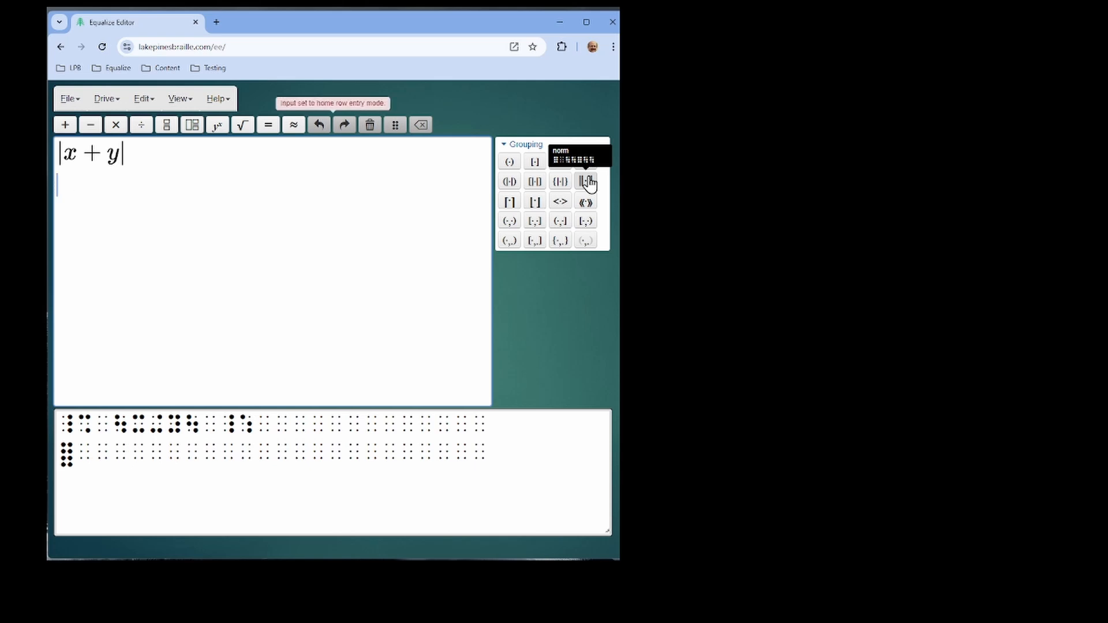
{"action": "key", "text": "j+k+l"}
{"action": "key", "text": "f+j+l"}
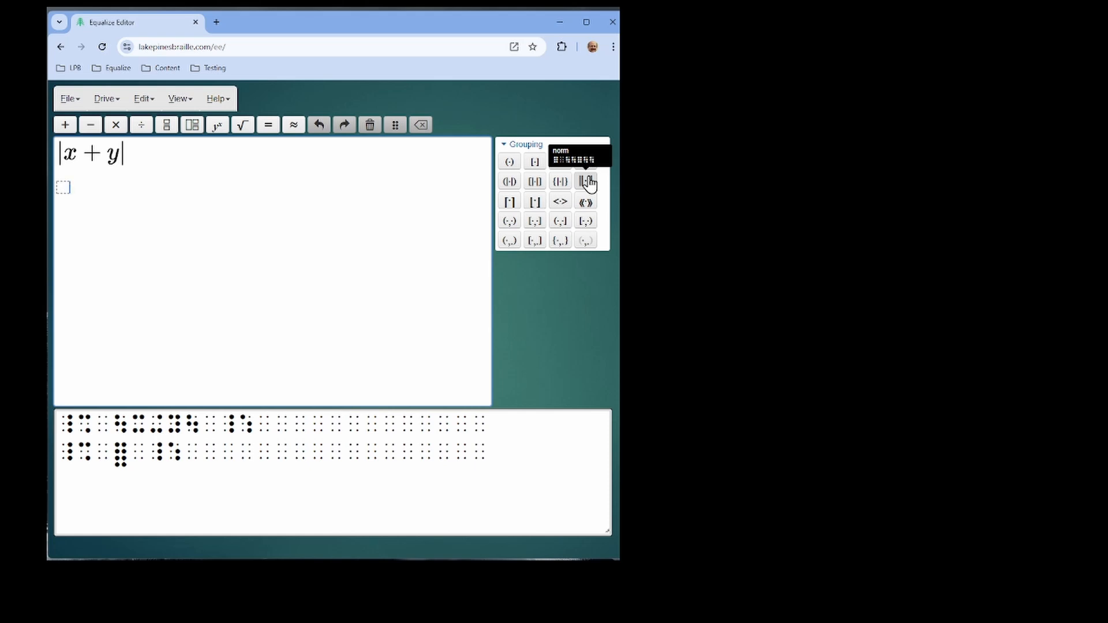
{"action": "key", "text": "f+d+k+l"}
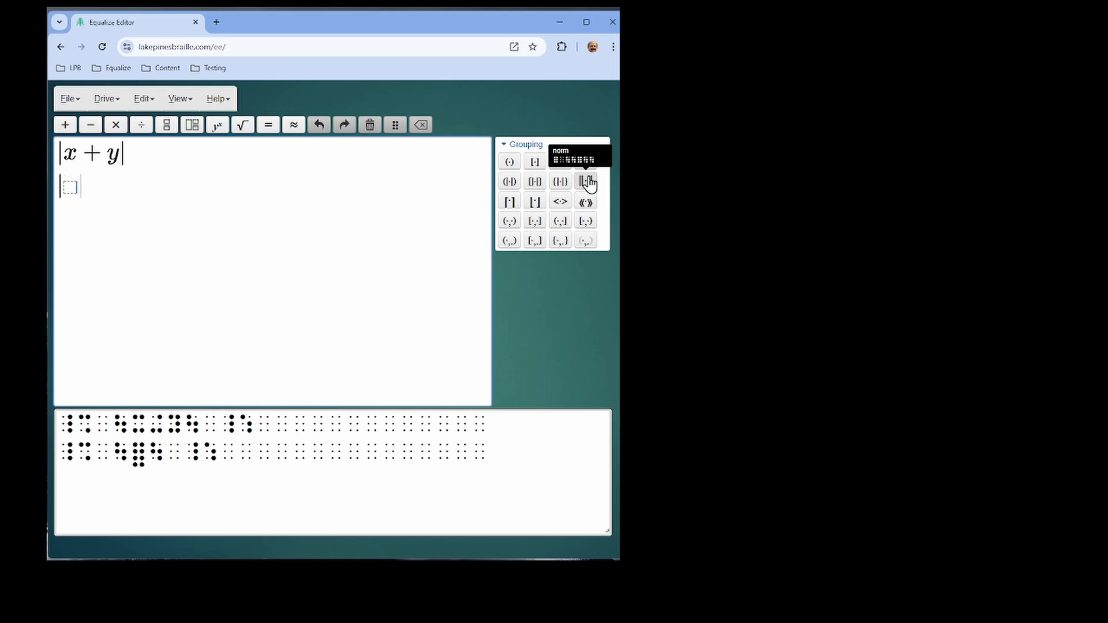
{"action": "key", "text": "f+d+k+l"}
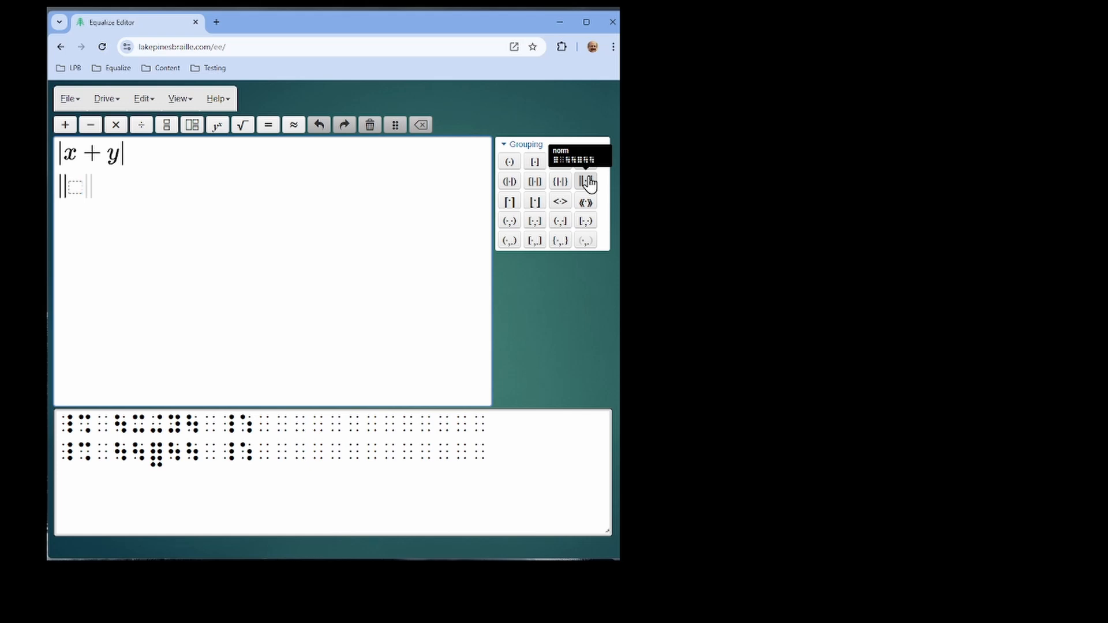
{"action": "type", "text": "x + "}
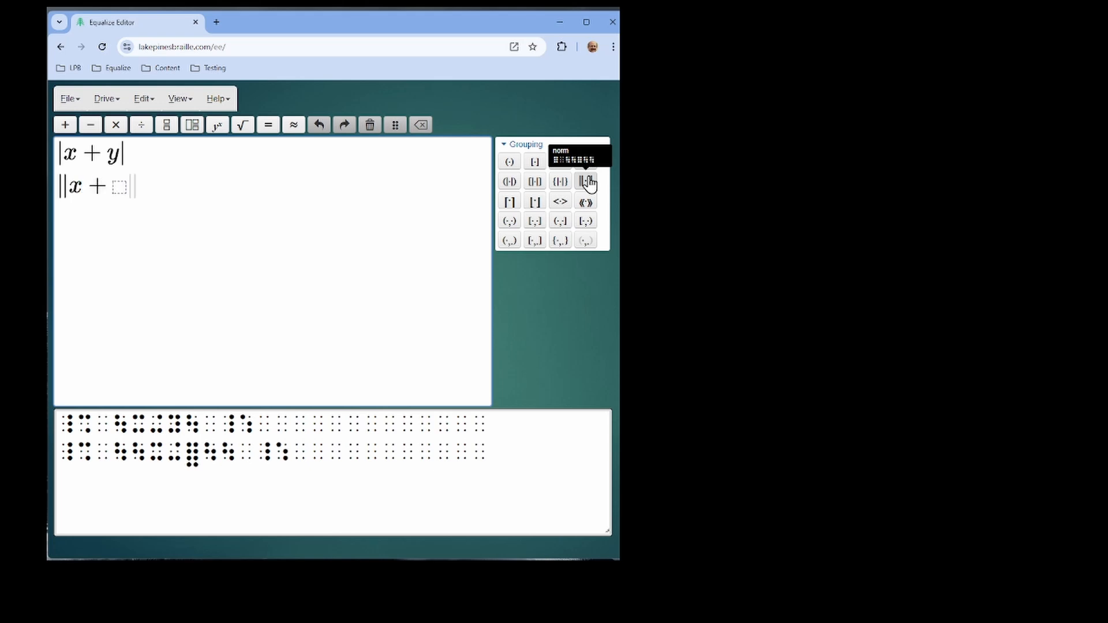
{"action": "type", "text": "y"}
{"action": "key", "text": "Right"}
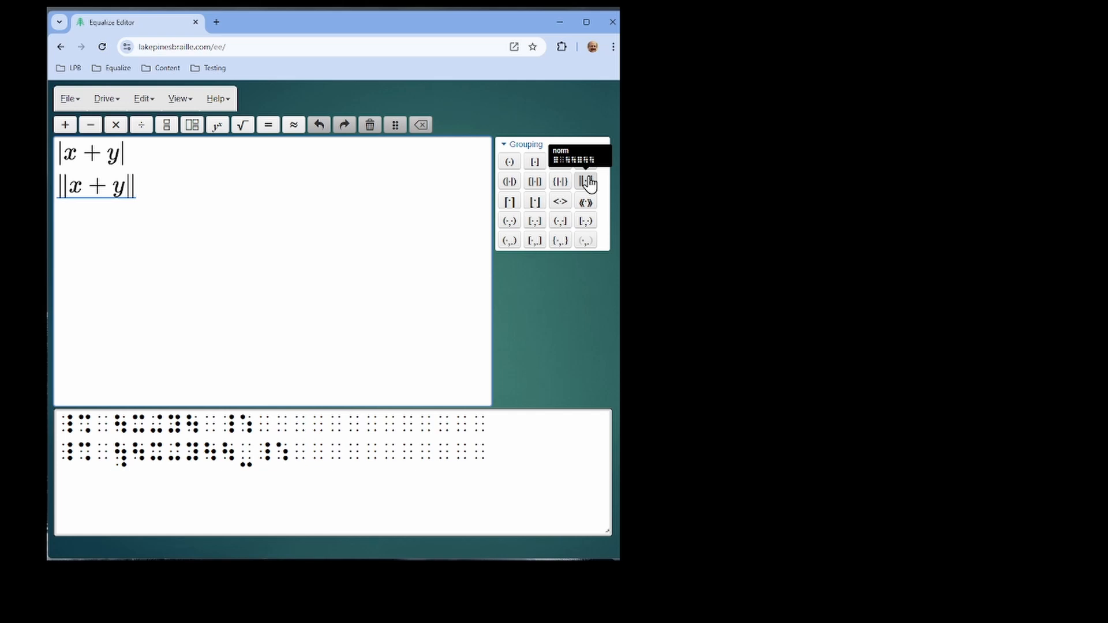
{"action": "key", "text": "BackSpace"}
{"action": "key", "text": "Right"}
{"action": "key", "text": "Return"}
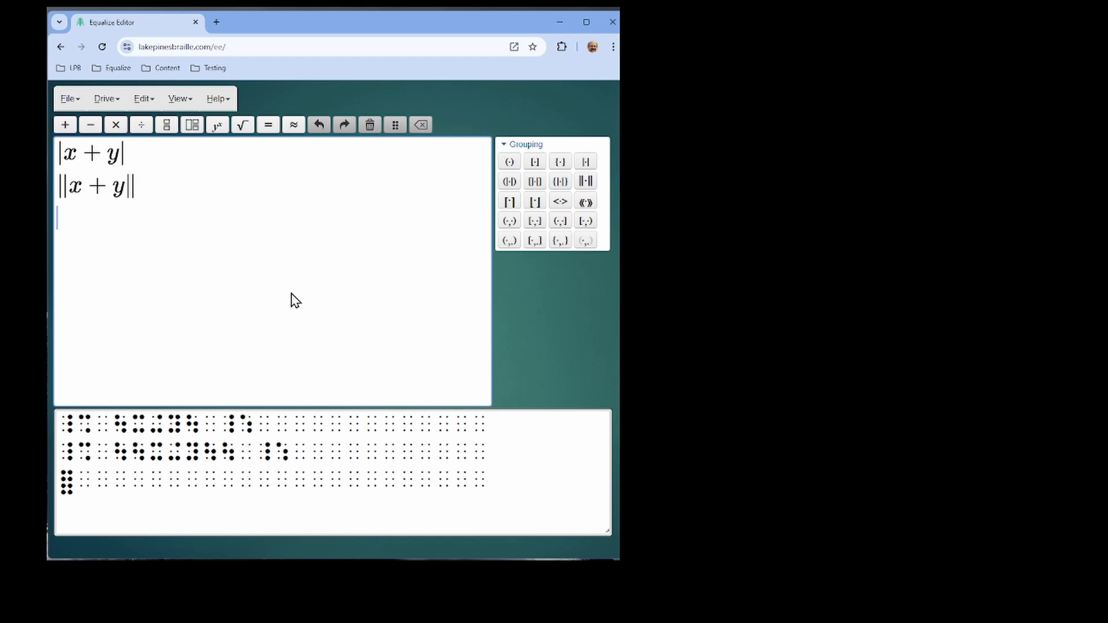
Enter |x| |y| with keyboard symbols and a separating space in a math area on the third line, and delete it.
{"action": "key", "text": "ctrl+m"}
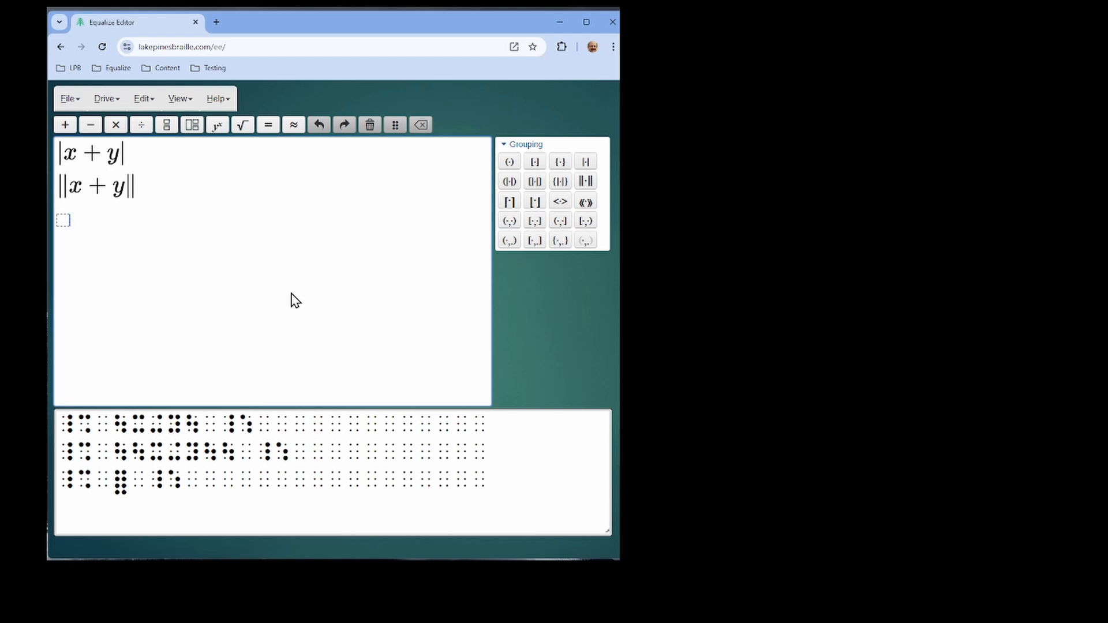
{"action": "type", "text": "|x"}
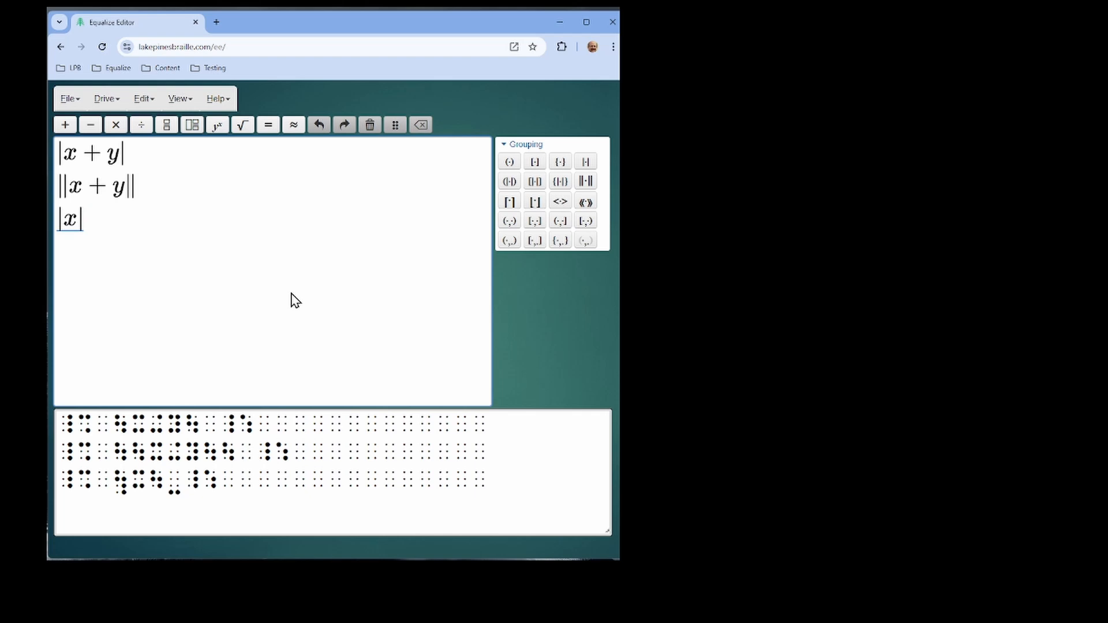
{"action": "type", "text": "|"}
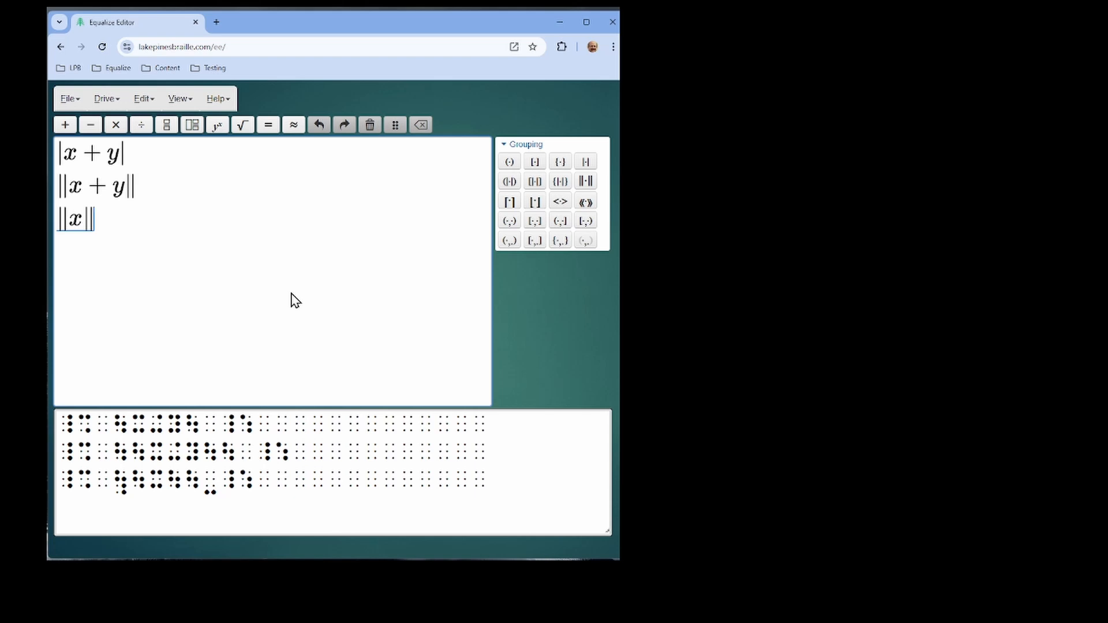
{"action": "key", "text": "ctrl+z"}
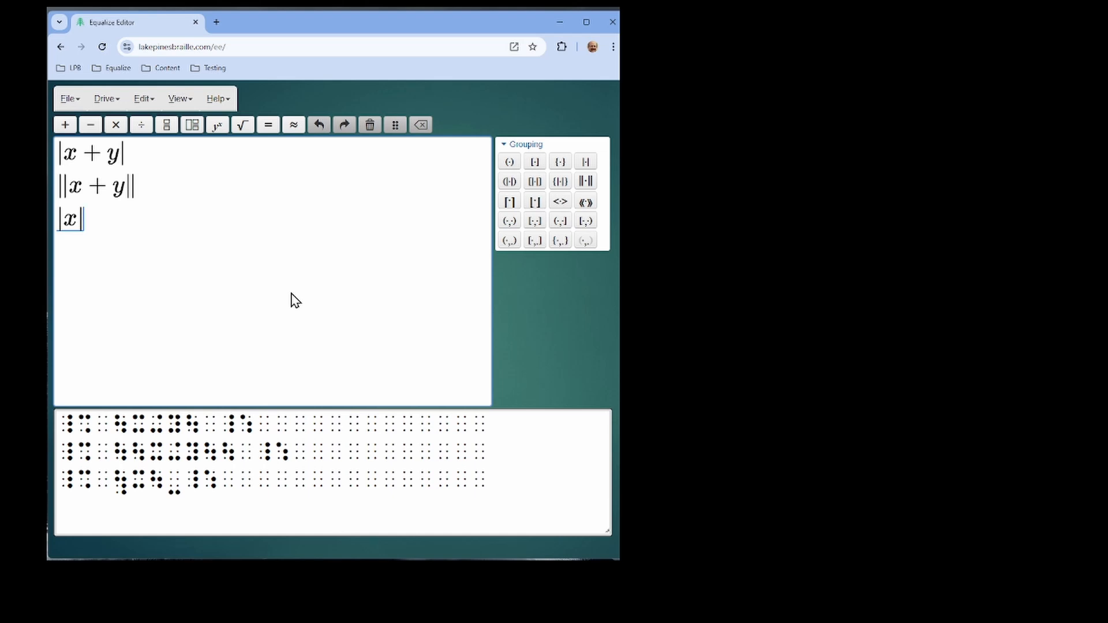
{"action": "key", "text": "space"}
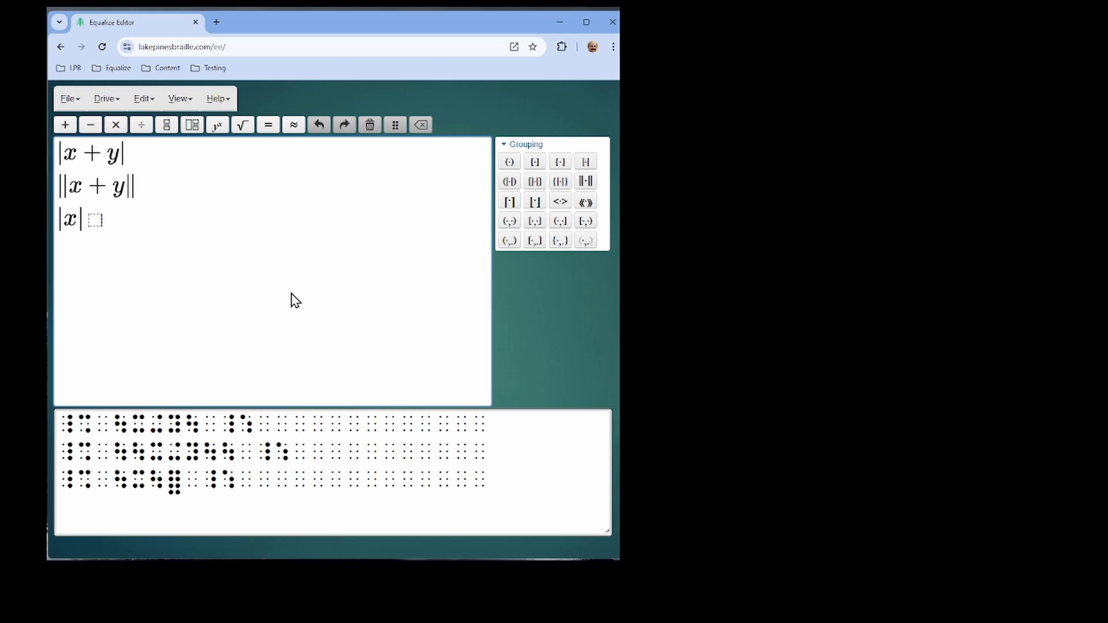
{"action": "type", "text": "|y|"}
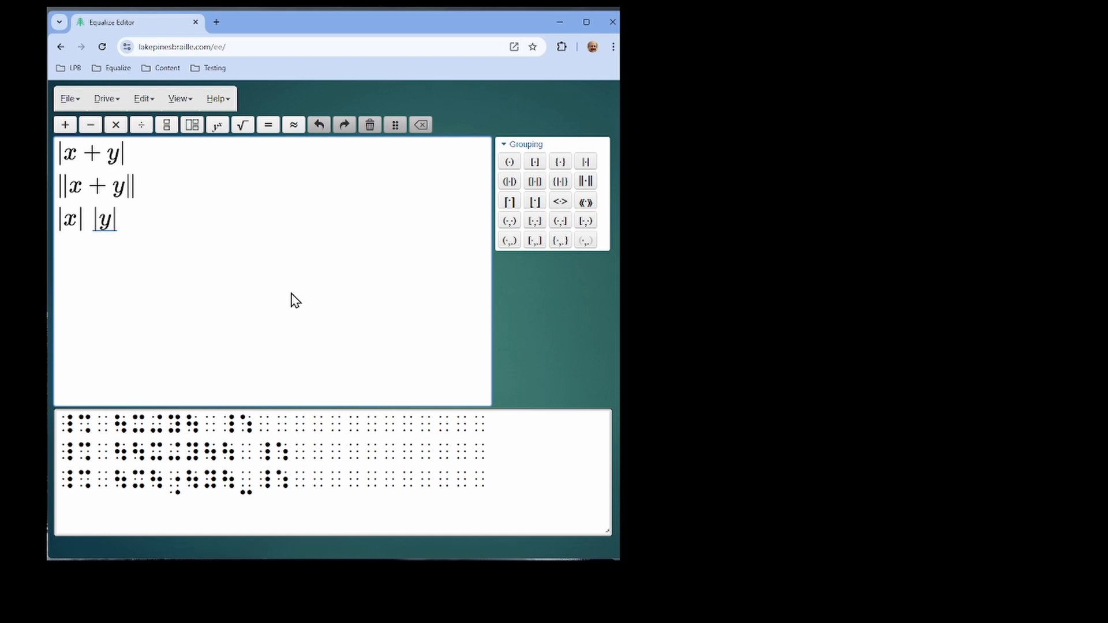
{"action": "key", "text": "ctrl+Delete"}
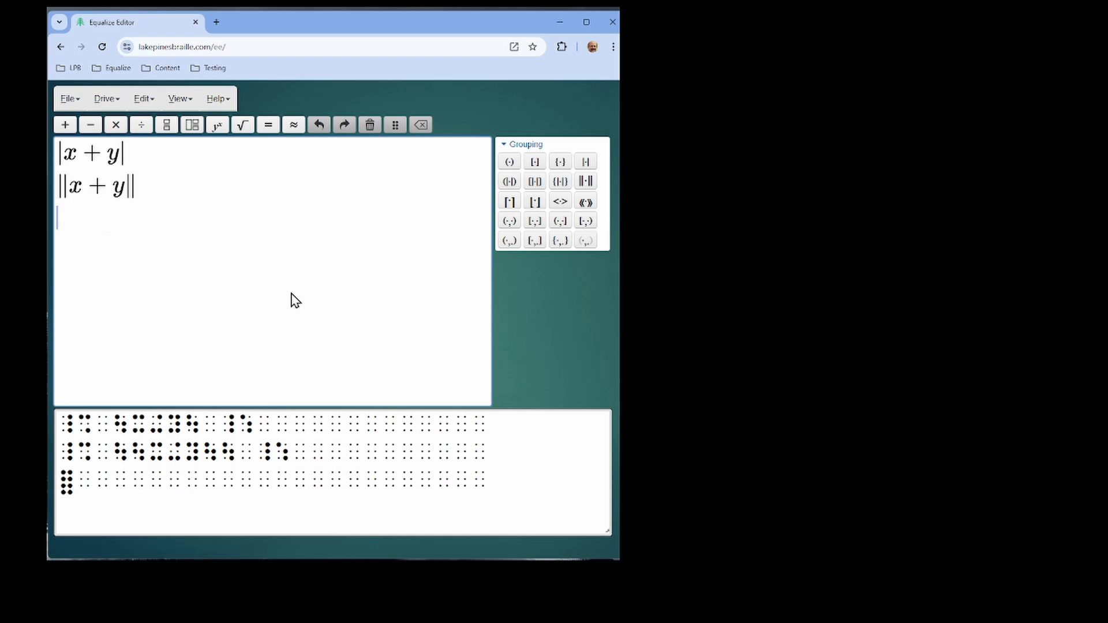
Switch to home row entry mode and enter |x| as braille math in a math area on the third line.
{"action": "key", "text": "F9"}
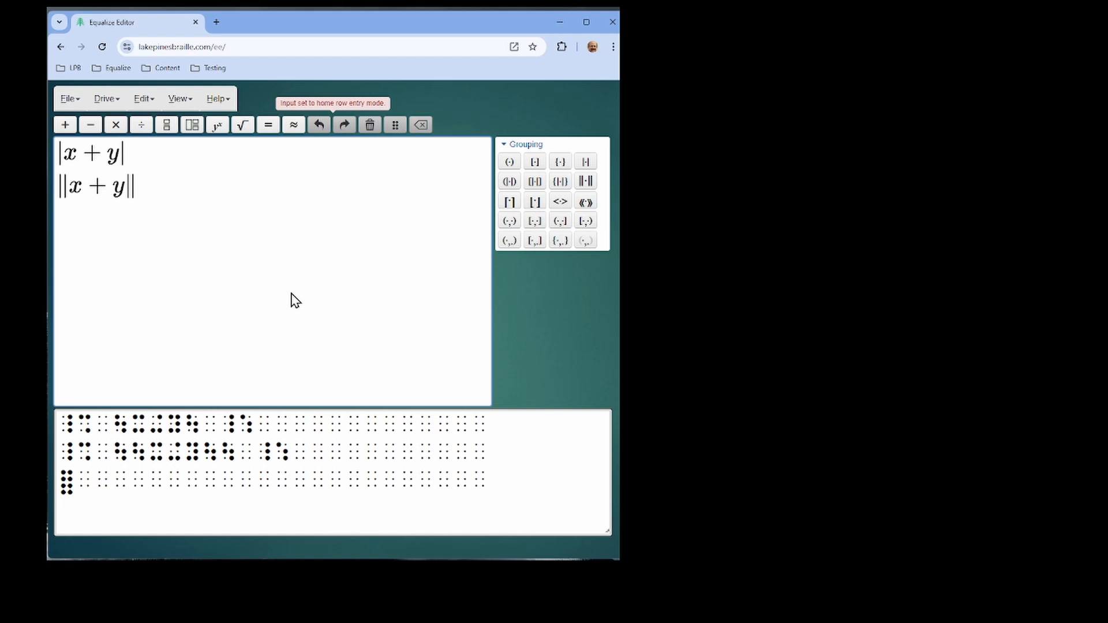
{"action": "key", "text": "ctrl+m"}
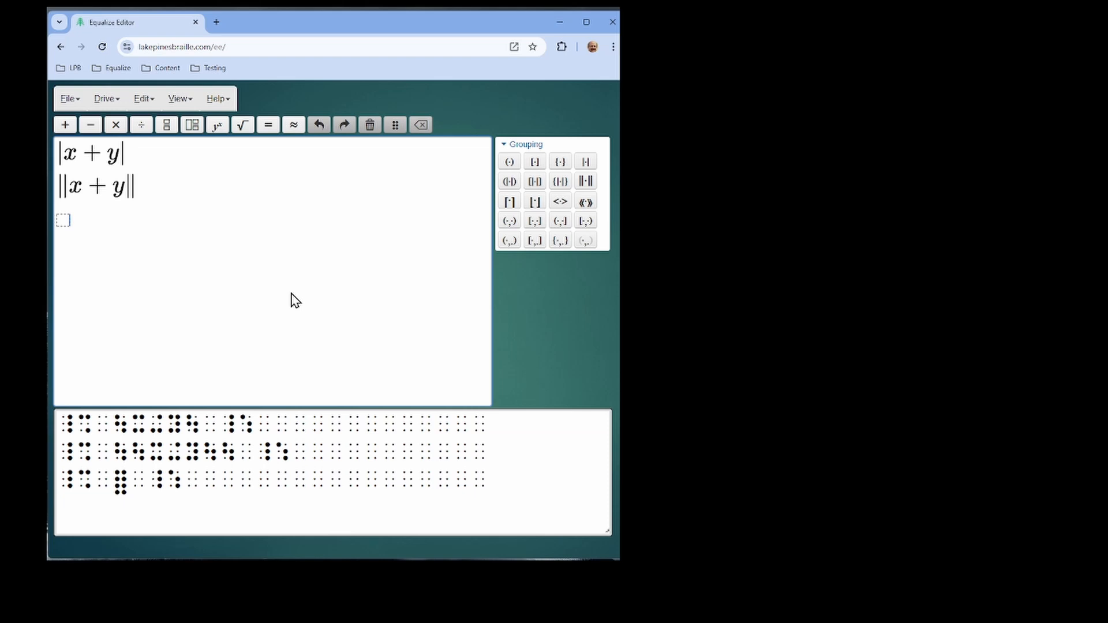
{"action": "type", "text": "|"}
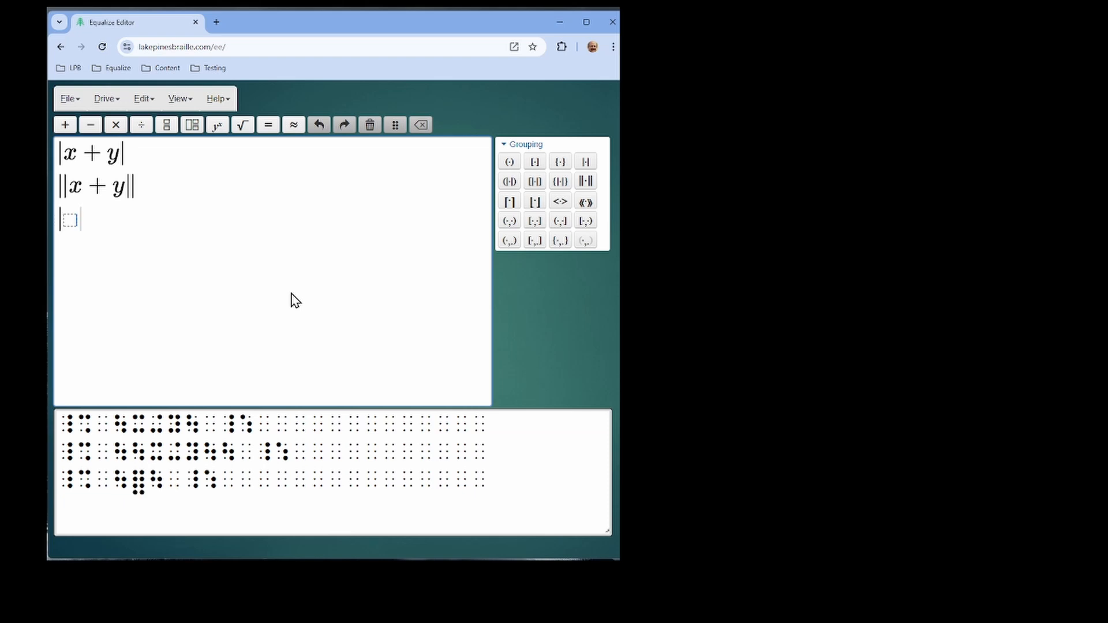
{"action": "type", "text": "x"}
{"action": "key", "text": "Right"}
{"action": "type", "text": "|"}
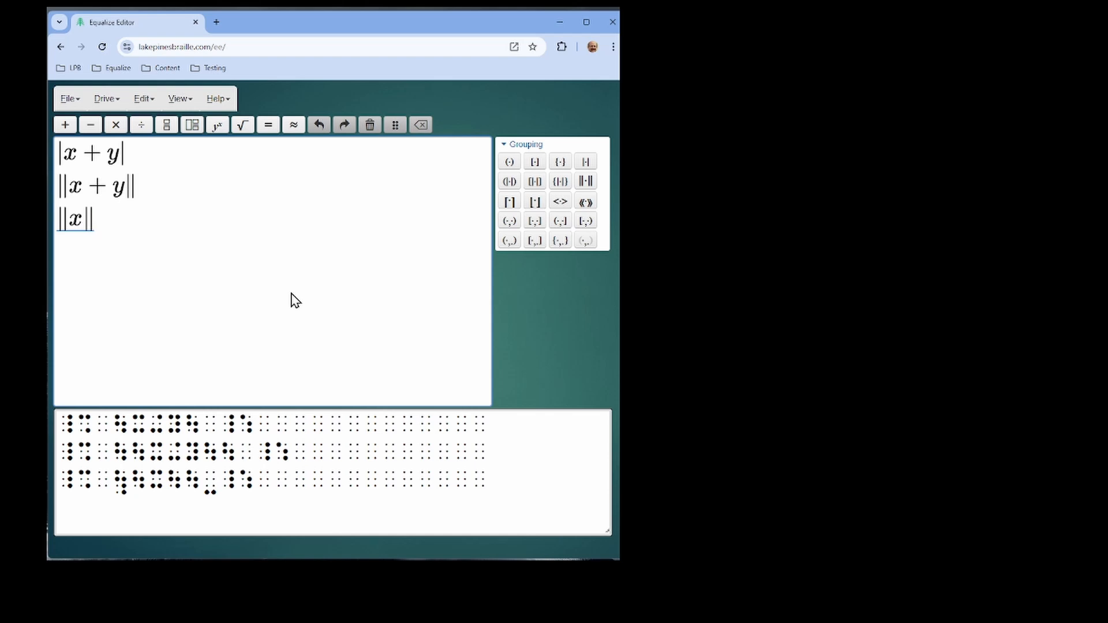
{"action": "key", "text": "BackSpace"}
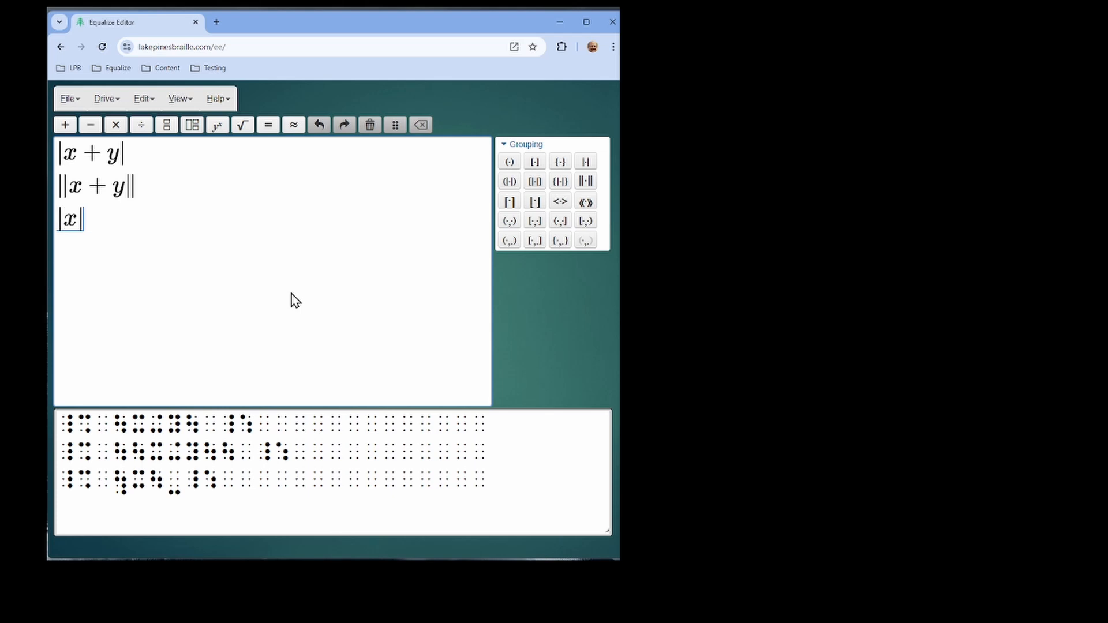
Add a space and |y| as braille math after |x| on the third line, and start a new line.
{"action": "key", "text": "space"}
{"action": "type", "text": "||"}
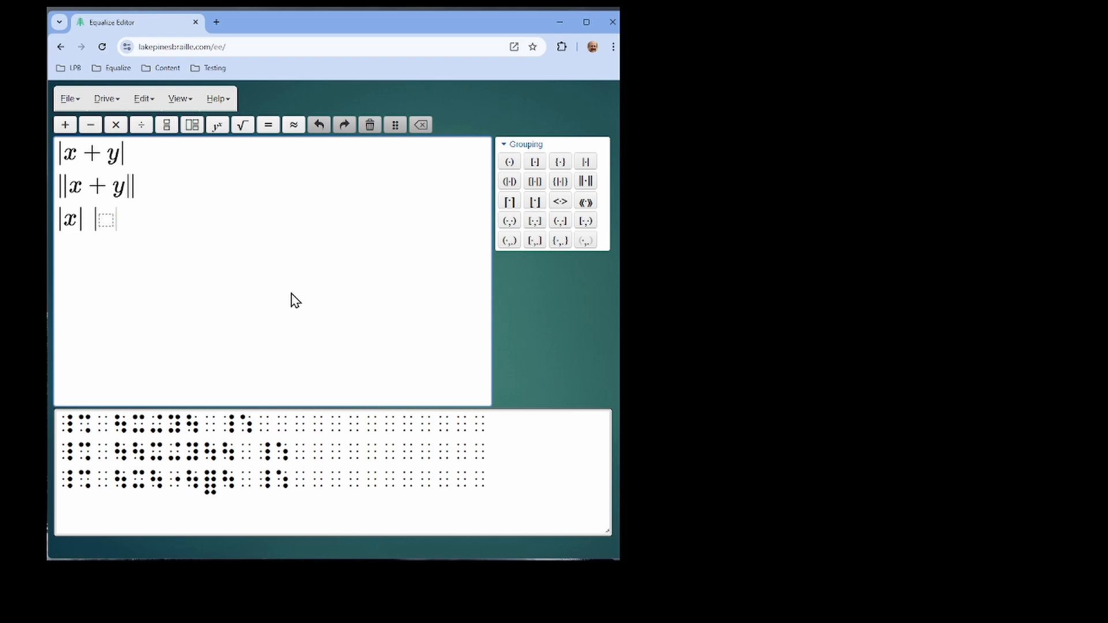
{"action": "type", "text": "y"}
{"action": "key", "text": "Right"}
{"action": "key", "text": "Return"}
{"action": "key", "text": "ctrl+q"}
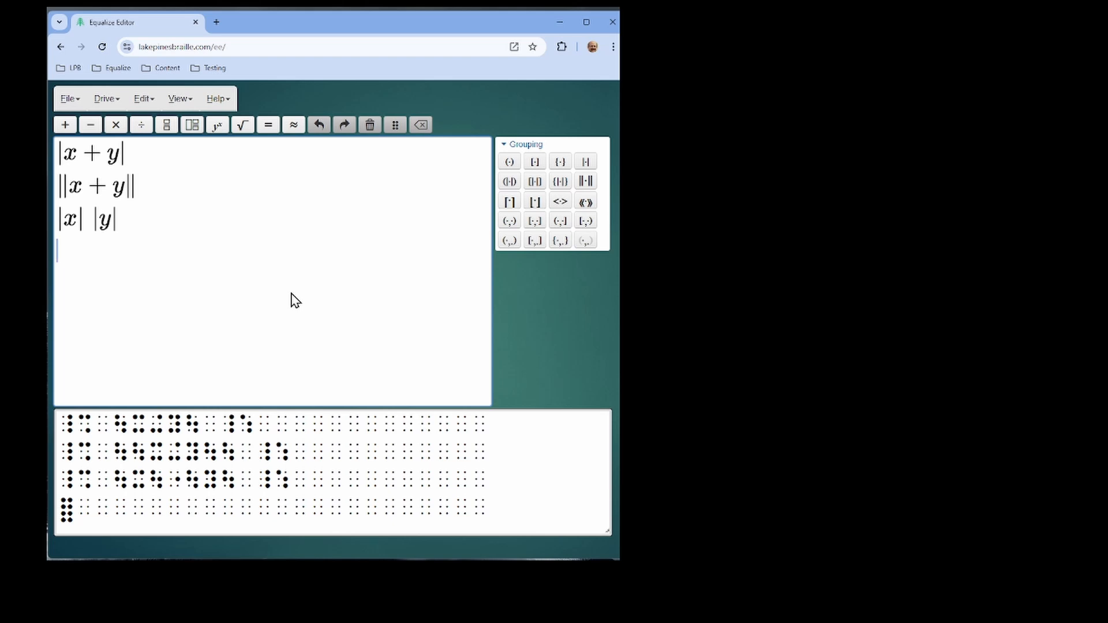
Enter the norms ||x|| ||y|| with keyboard symbols in a math area on the fourth line, and delete the expression.
{"action": "key", "text": "ctrl+m"}
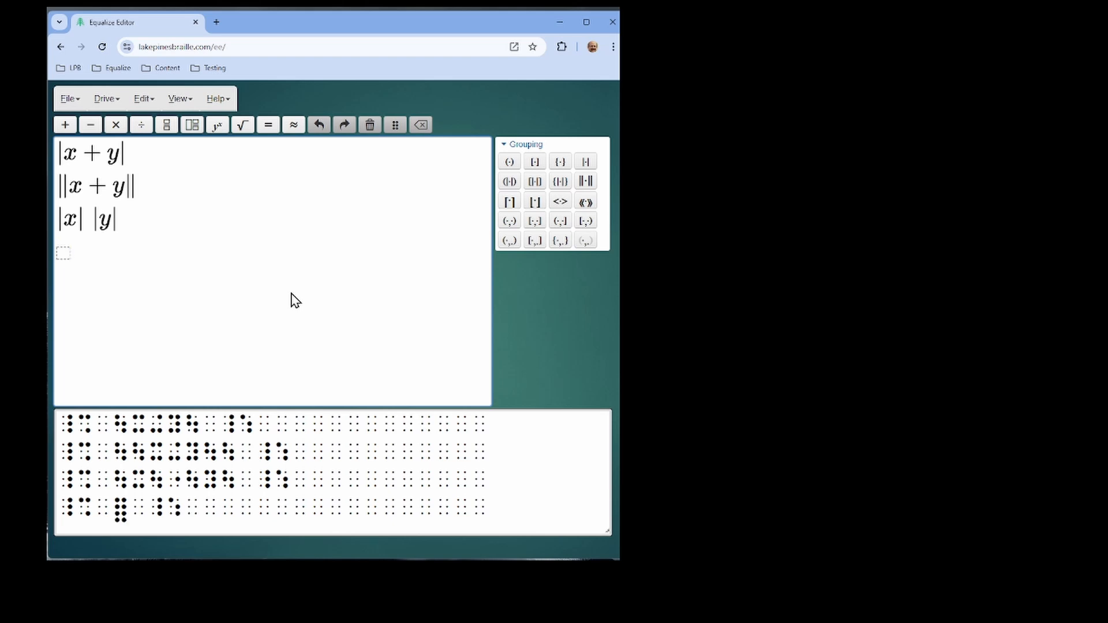
{"action": "type", "text": "|"}
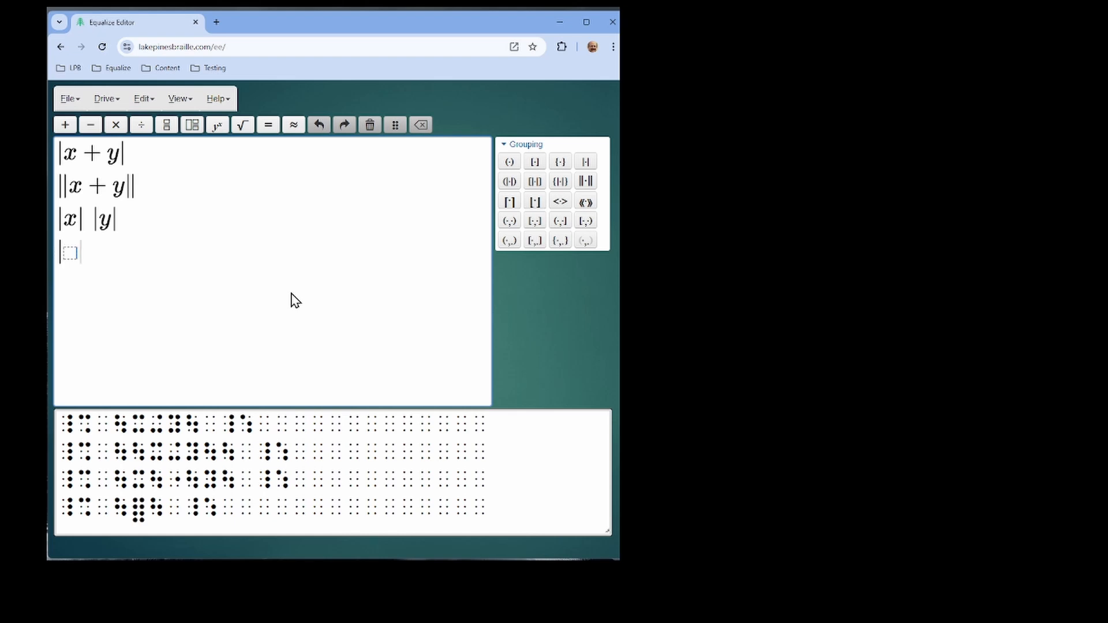
{"action": "type", "text": "|x"}
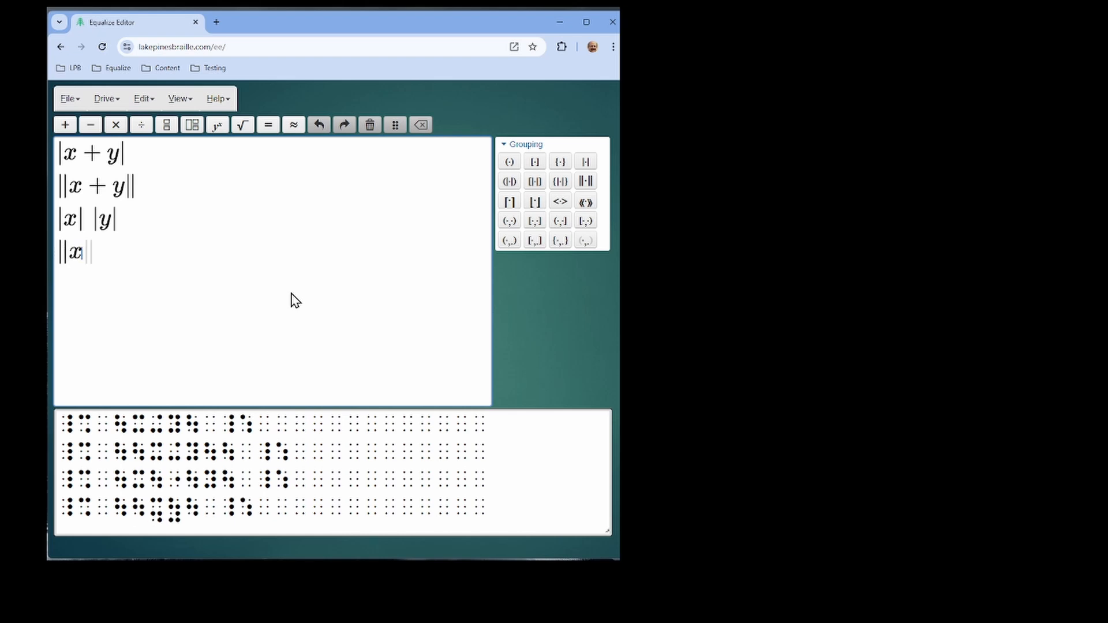
{"action": "type", "text": "|| |"}
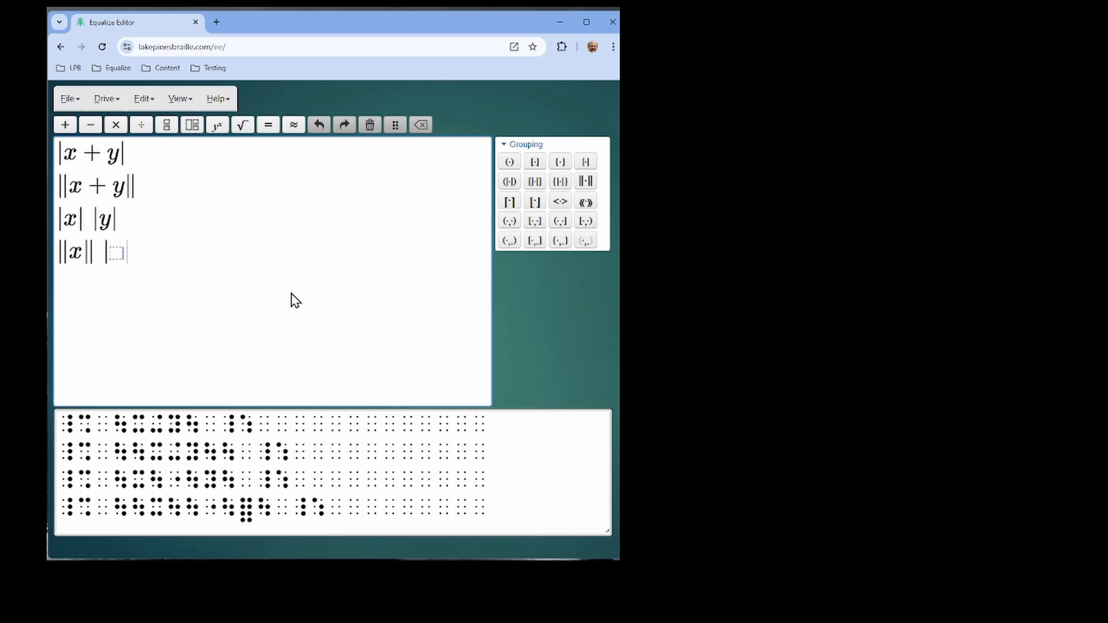
{"action": "type", "text": "|y"}
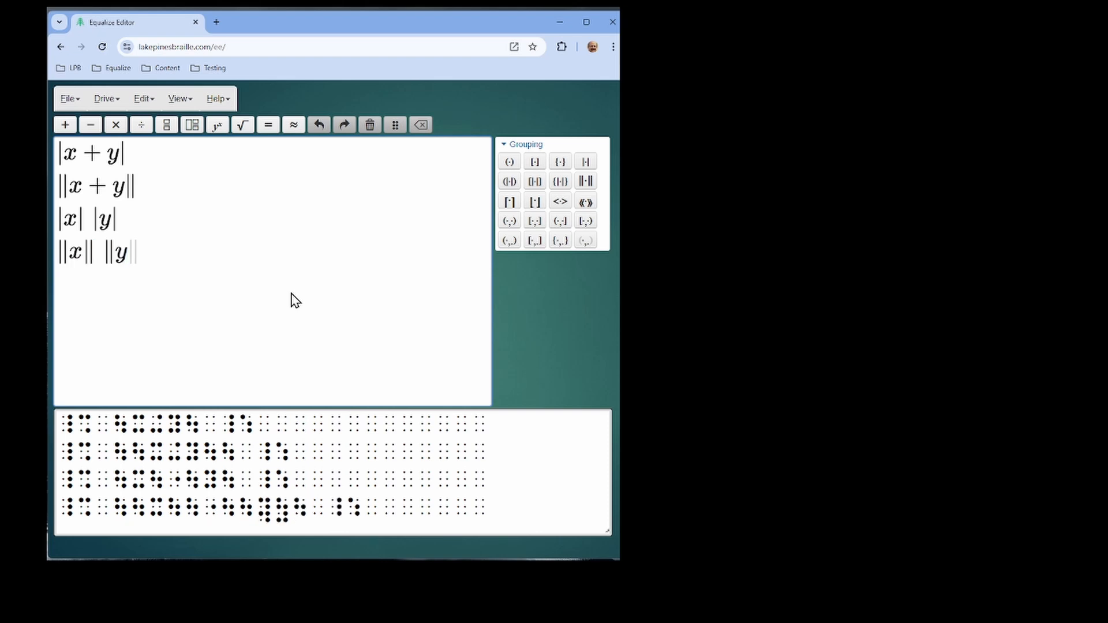
{"action": "key", "text": "Right"}
{"action": "key", "text": "Right"}
{"action": "key", "text": "ctrl+Delete"}
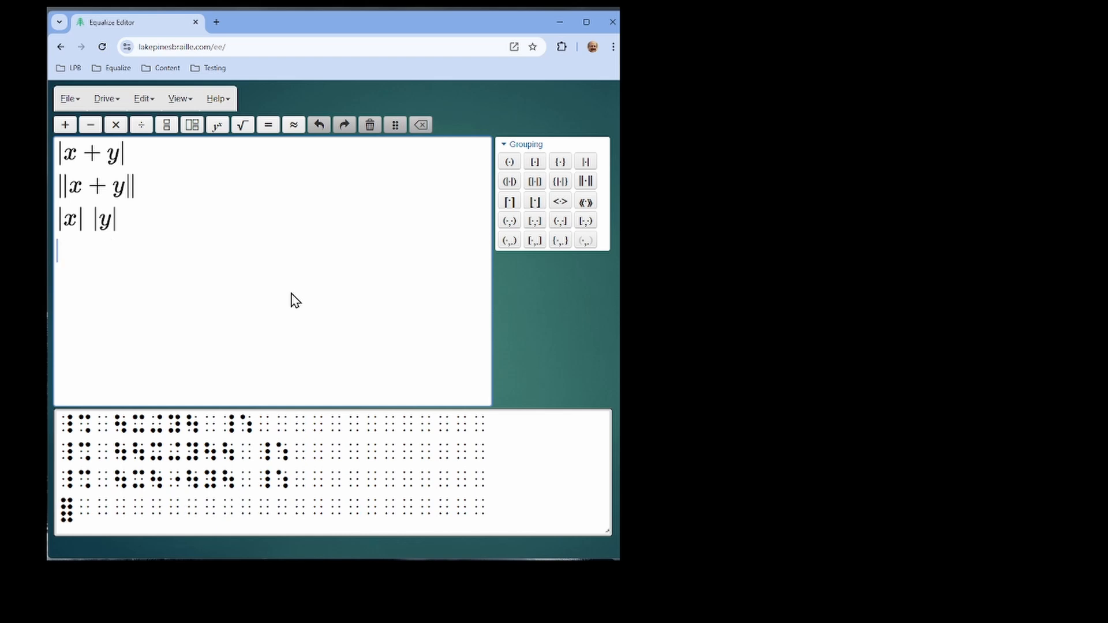
Switch to home row entry mode, enter the norms ||x|| ||y|| as braille math on the fourth line, and start a new line.
{"action": "key", "text": "ctrl+h"}
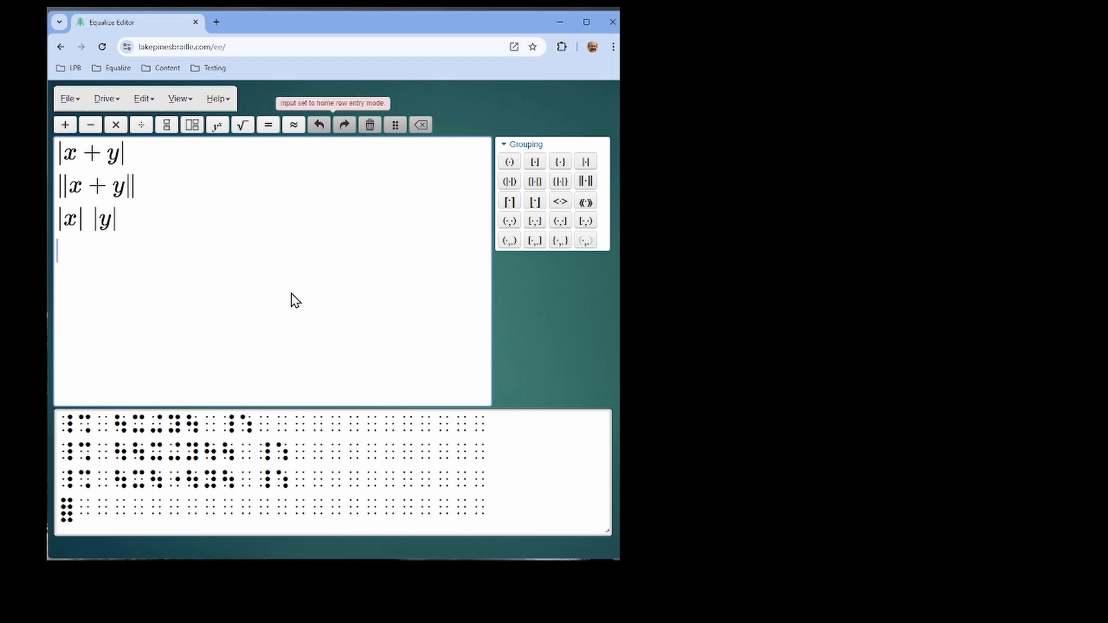
{"action": "key", "text": "ctrl+m"}
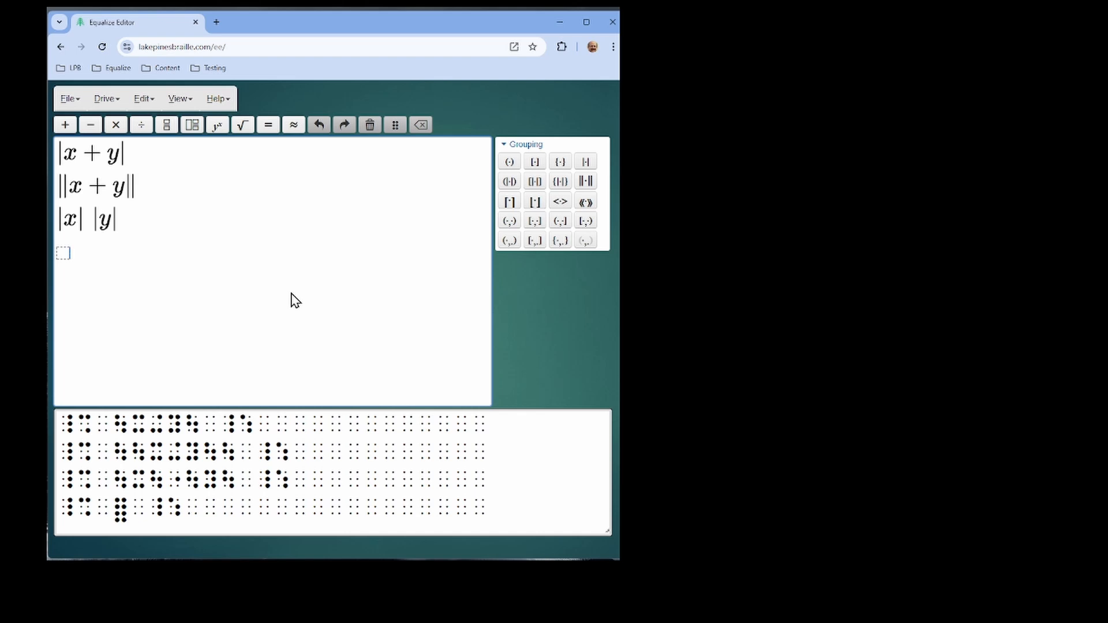
{"action": "type", "text": "|"}
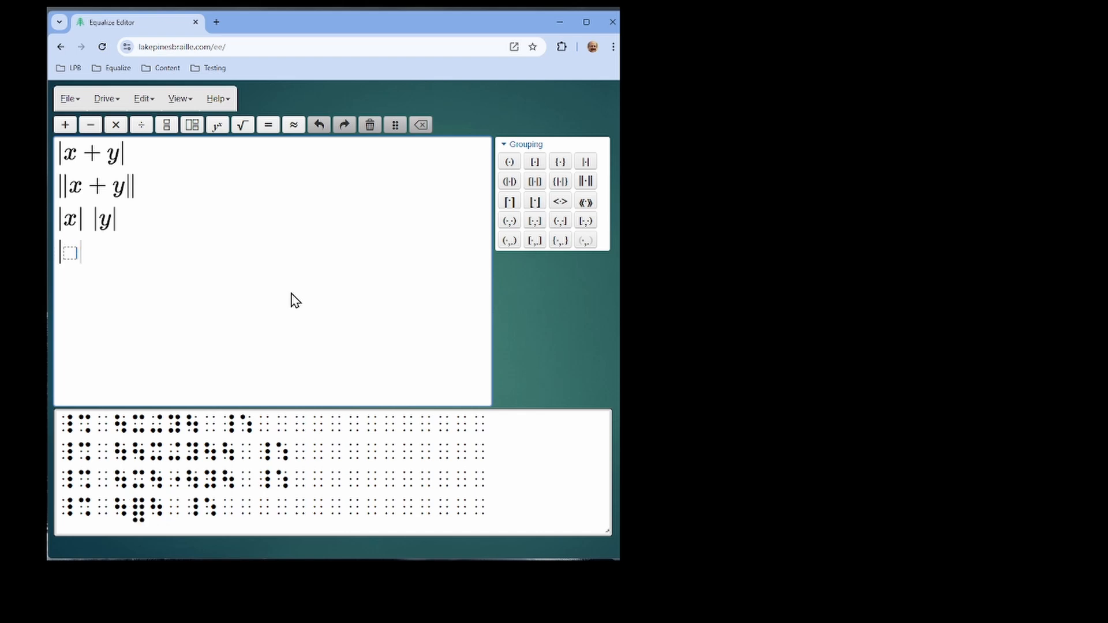
{"action": "type", "text": "||"}
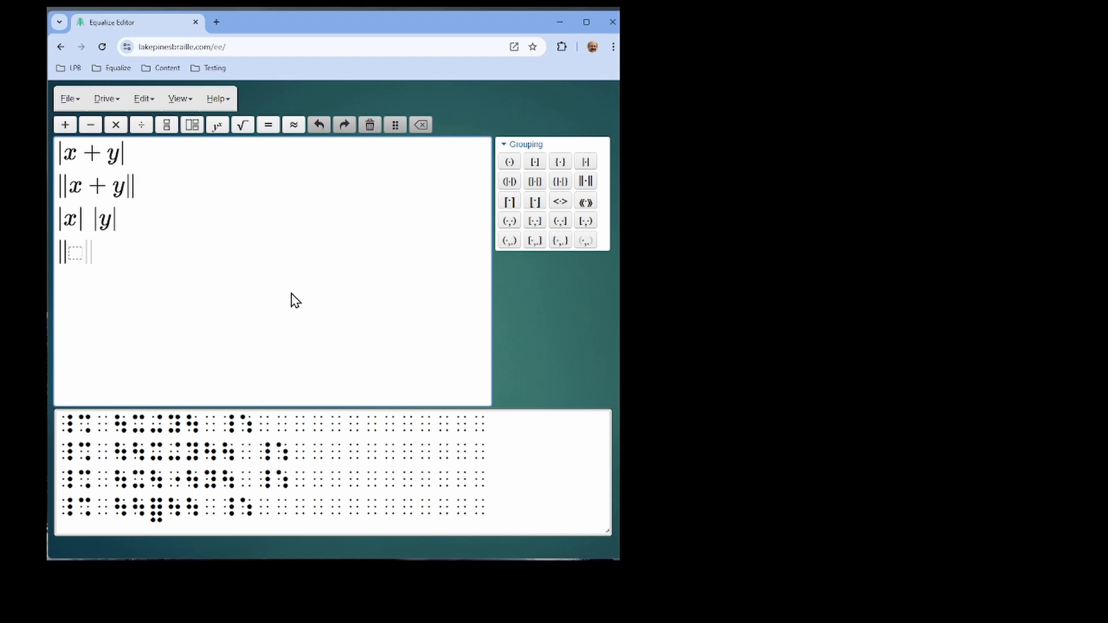
{"action": "type", "text": "x|| ||"}
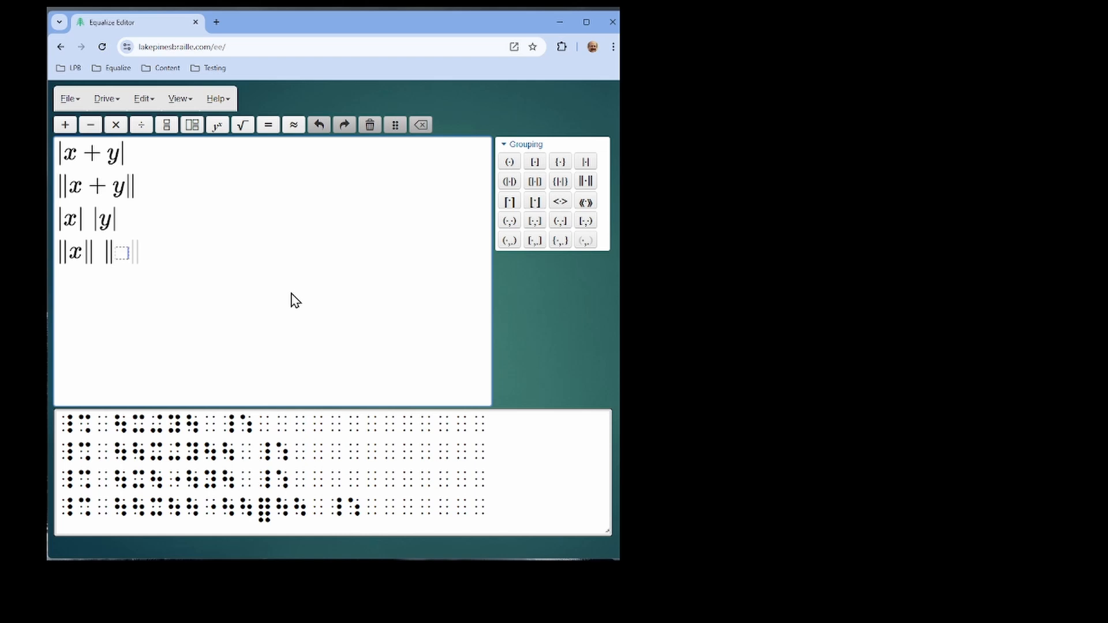
{"action": "type", "text": "y|"}
{"action": "key", "text": "Return"}
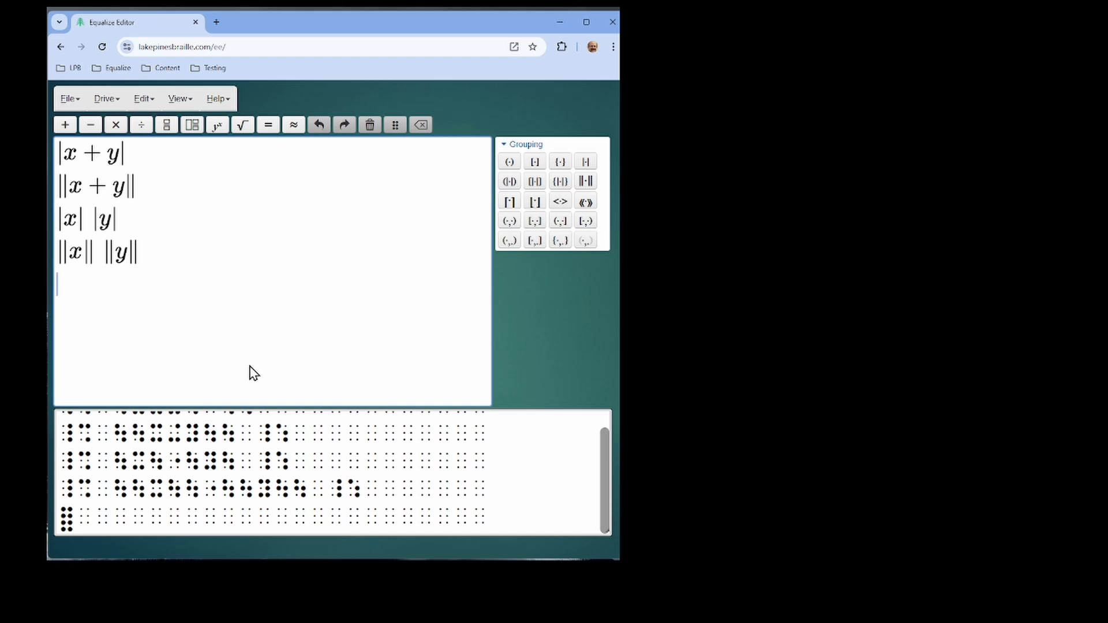
Enter the nested absolute value |x + |y|| with keyboard symbols in a math area on the fifth line, and delete it.
{"action": "key", "text": "ctrl+m"}
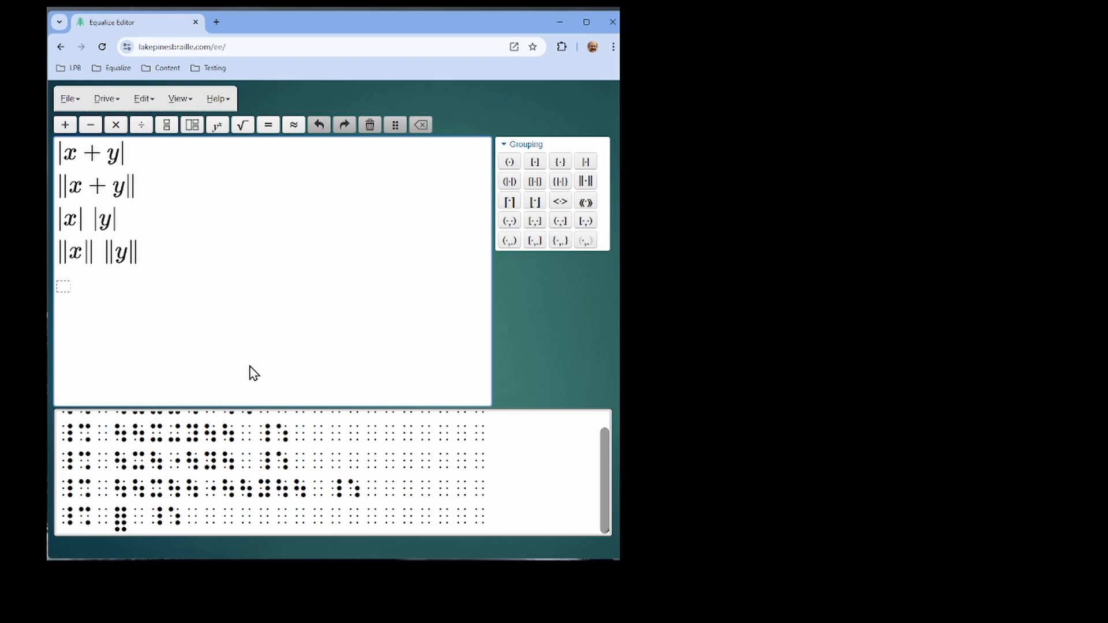
{"action": "type", "text": "|x"}
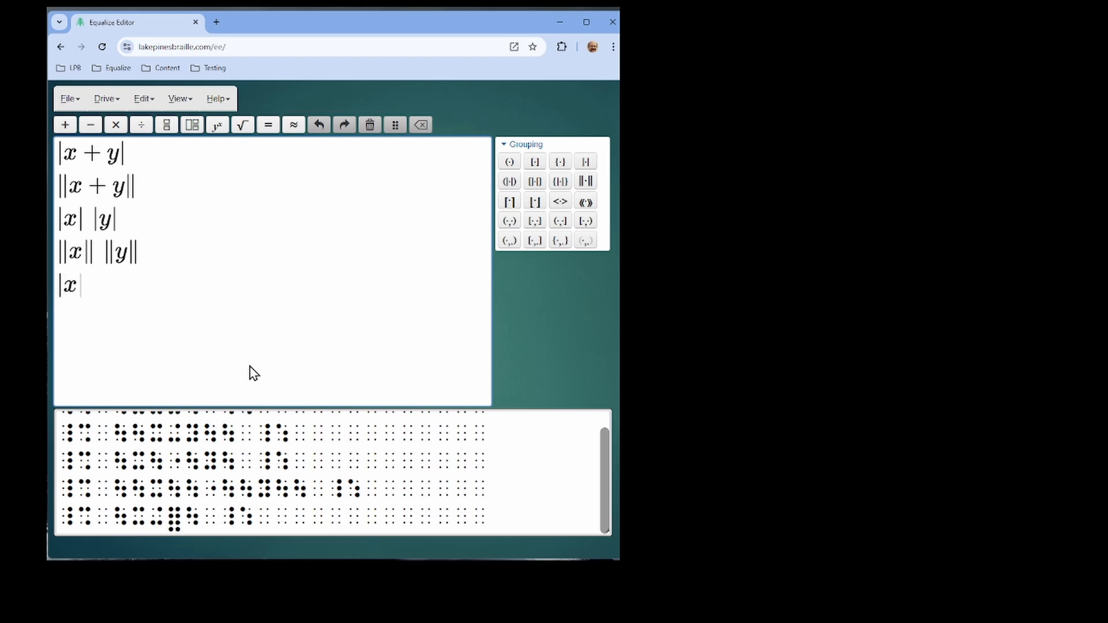
{"action": "type", "text": " + |"}
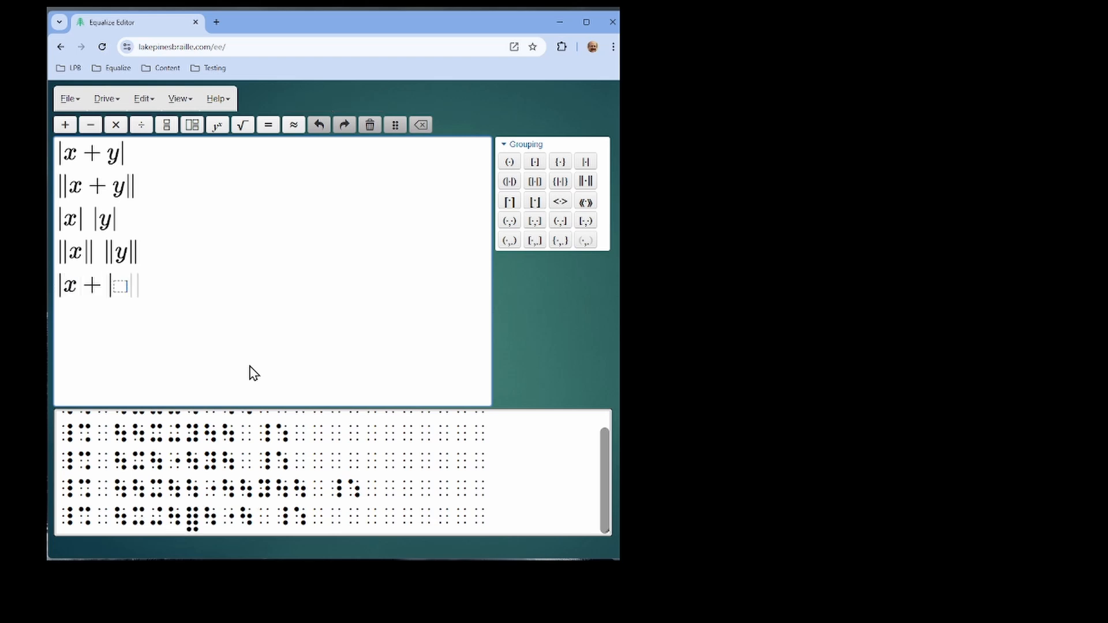
{"action": "type", "text": "y||"}
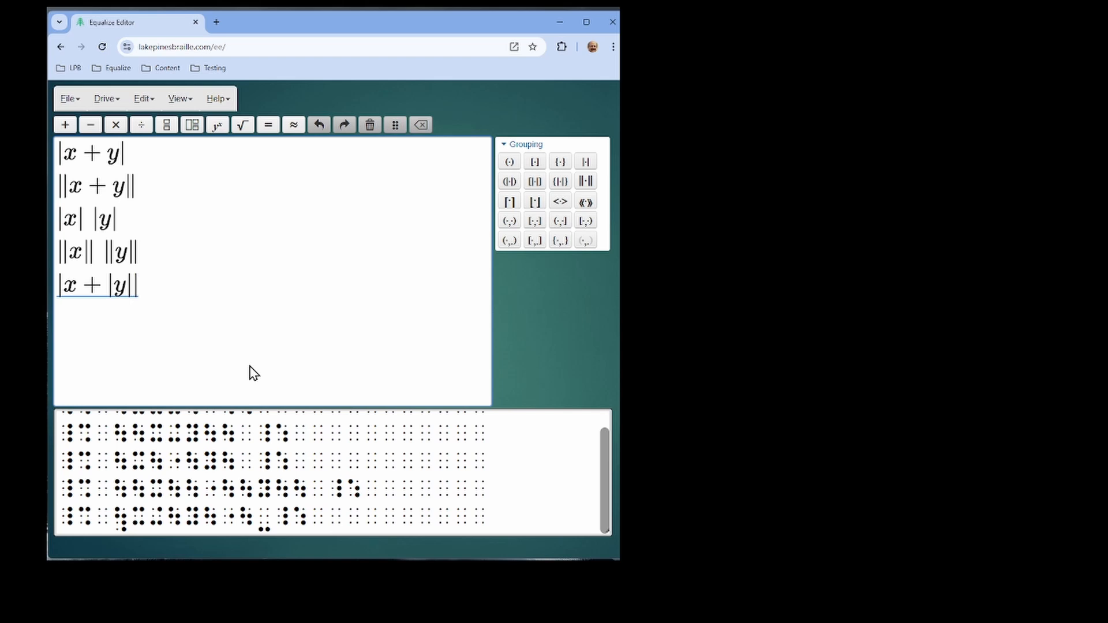
{"action": "key", "text": "BackSpace"}
{"action": "key", "text": "BackSpace"}
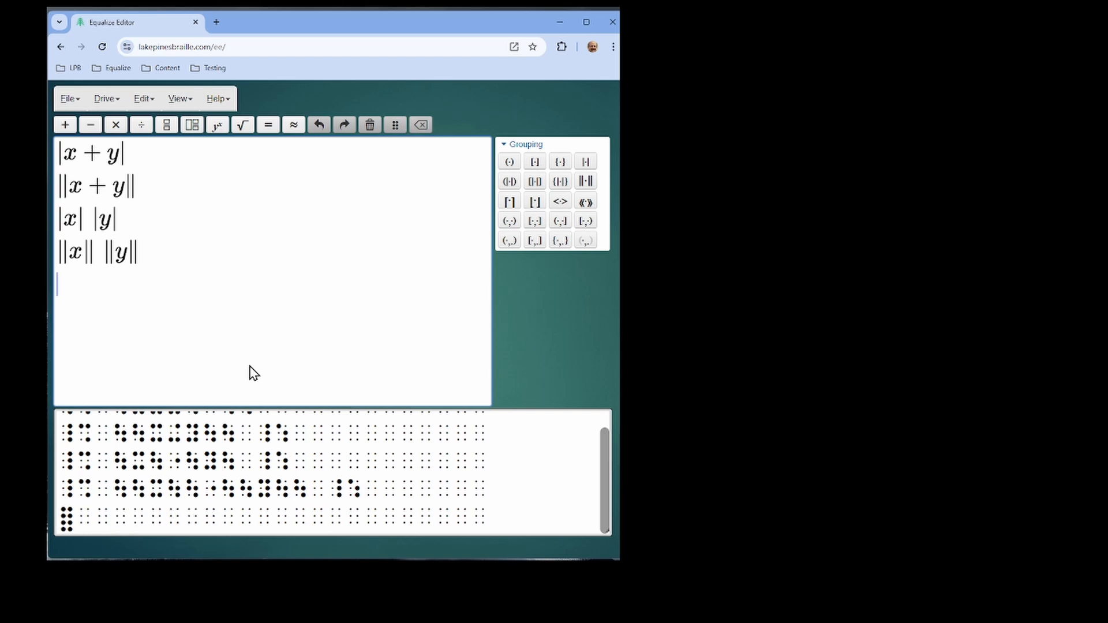
Switch to home row entry mode, enter the nested absolute value |x + |y|| as braille math on the fifth line, and start a new line.
{"action": "key", "text": "F9"}
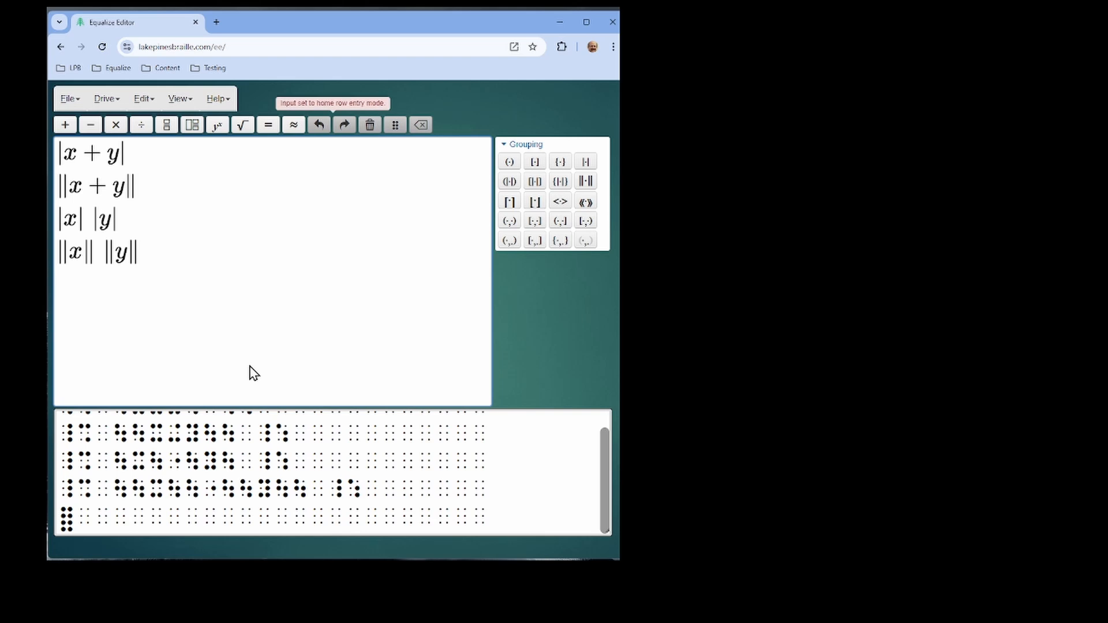
{"action": "key", "text": "f+d+s"}
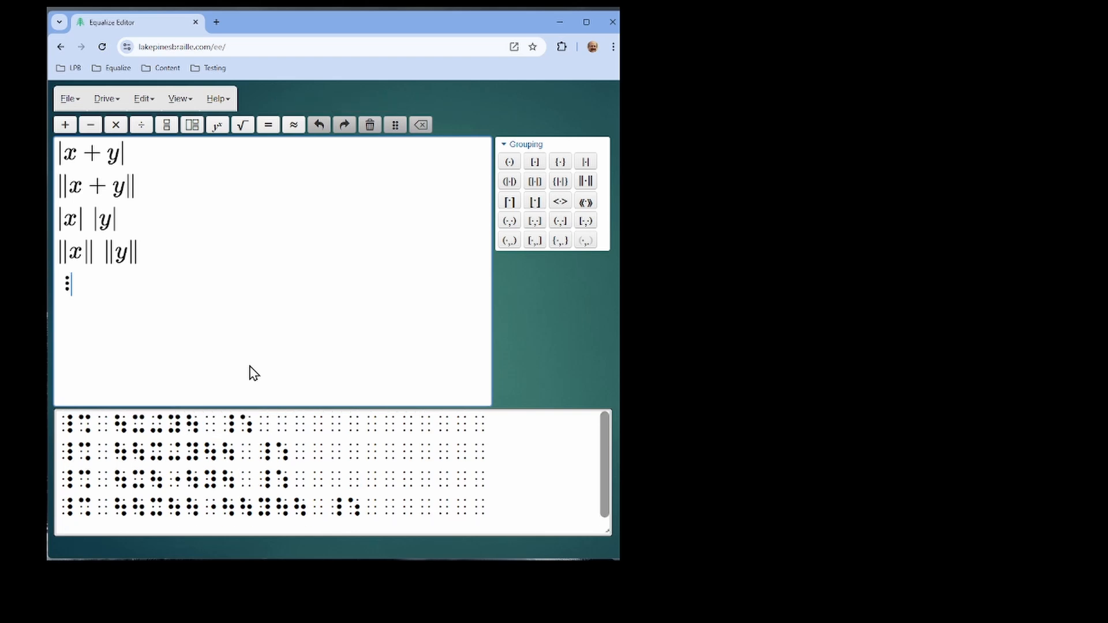
{"action": "key", "text": "BackSpace"}
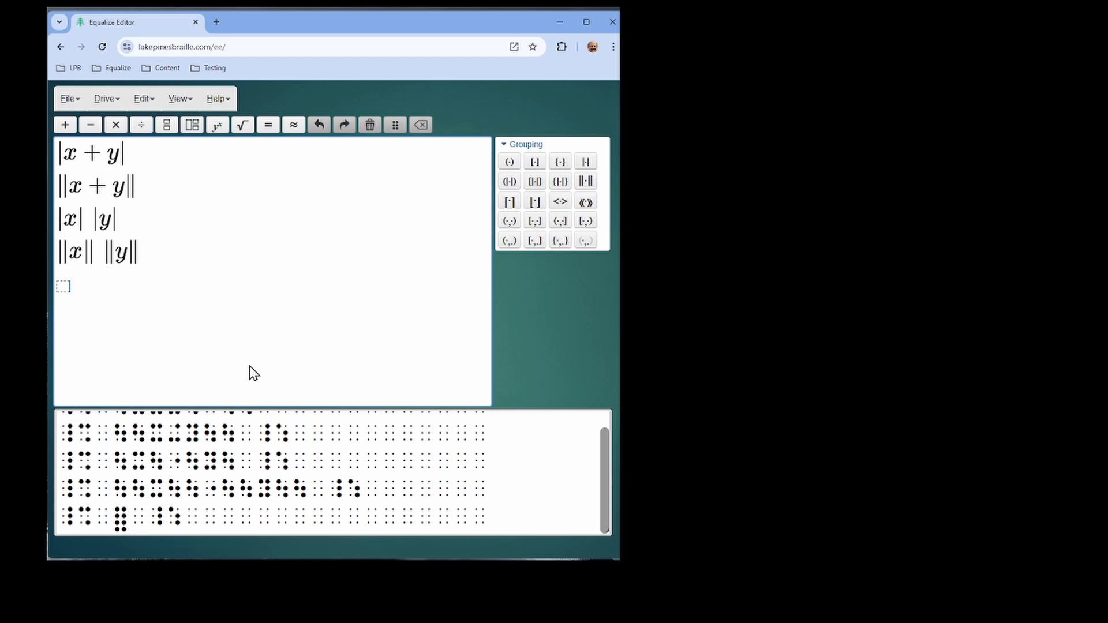
{"action": "key", "text": "f+d+k+l"}
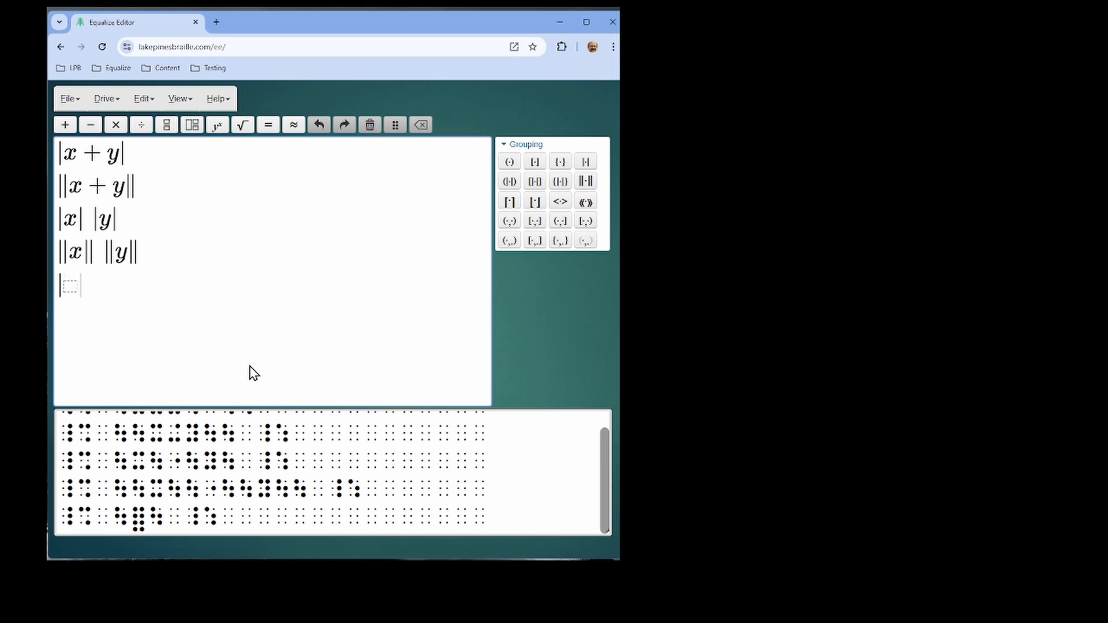
{"action": "key", "text": "f+s+j+l"}
{"action": "key", "text": "s+j+l"}
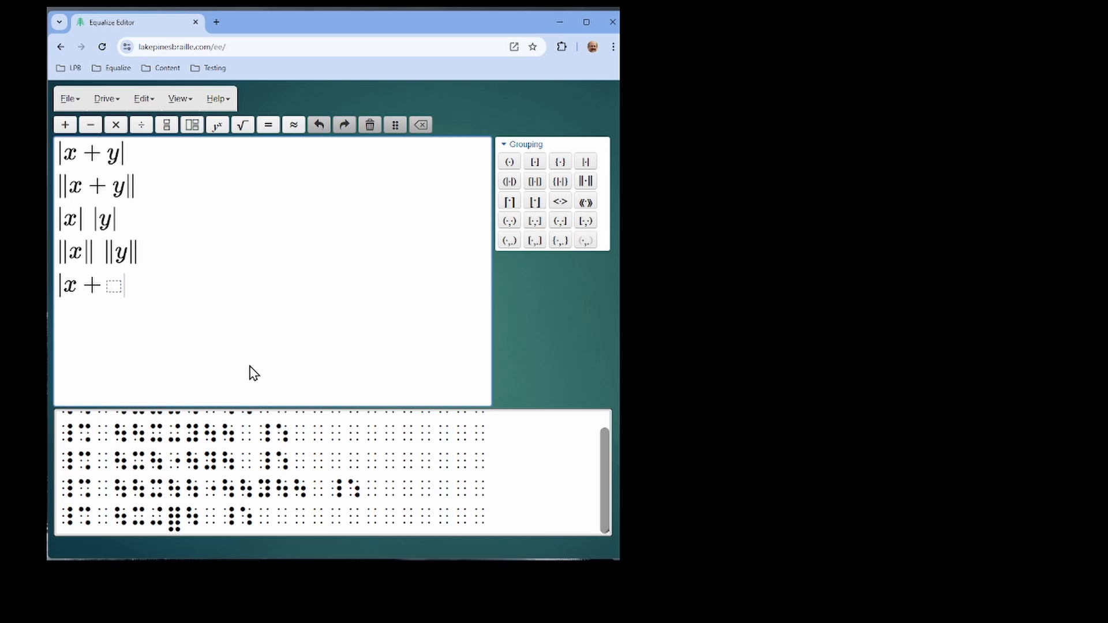
{"action": "key", "text": "f+d+k+l"}
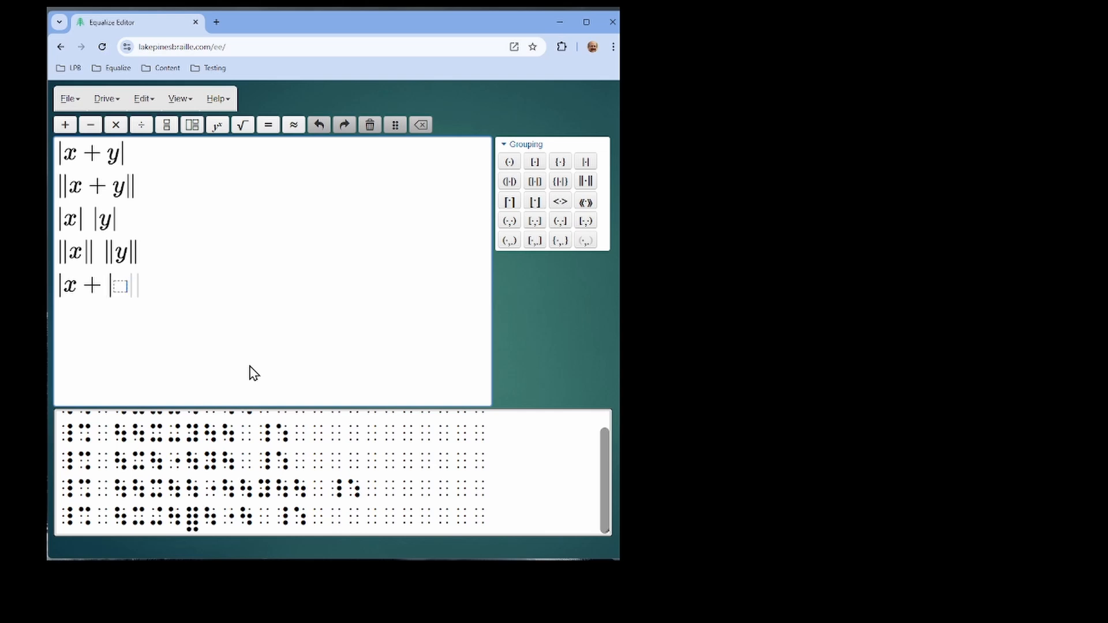
{"action": "key", "text": "f+s+j+k+l"}
{"action": "key", "text": "Right"}
{"action": "key", "text": "Right"}
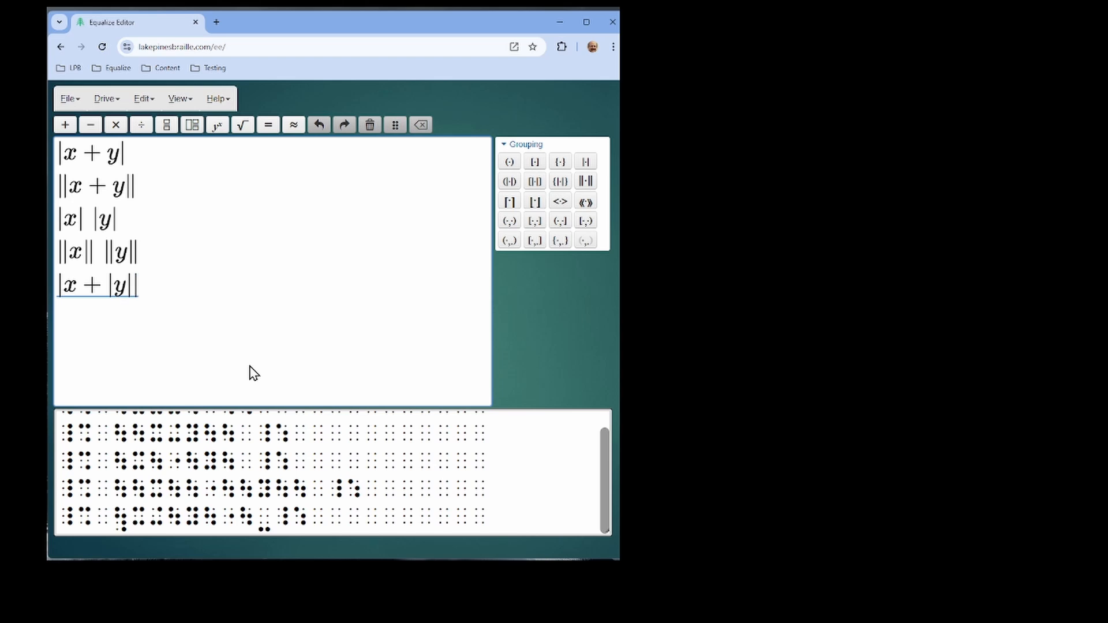
{"action": "key", "text": "Return"}
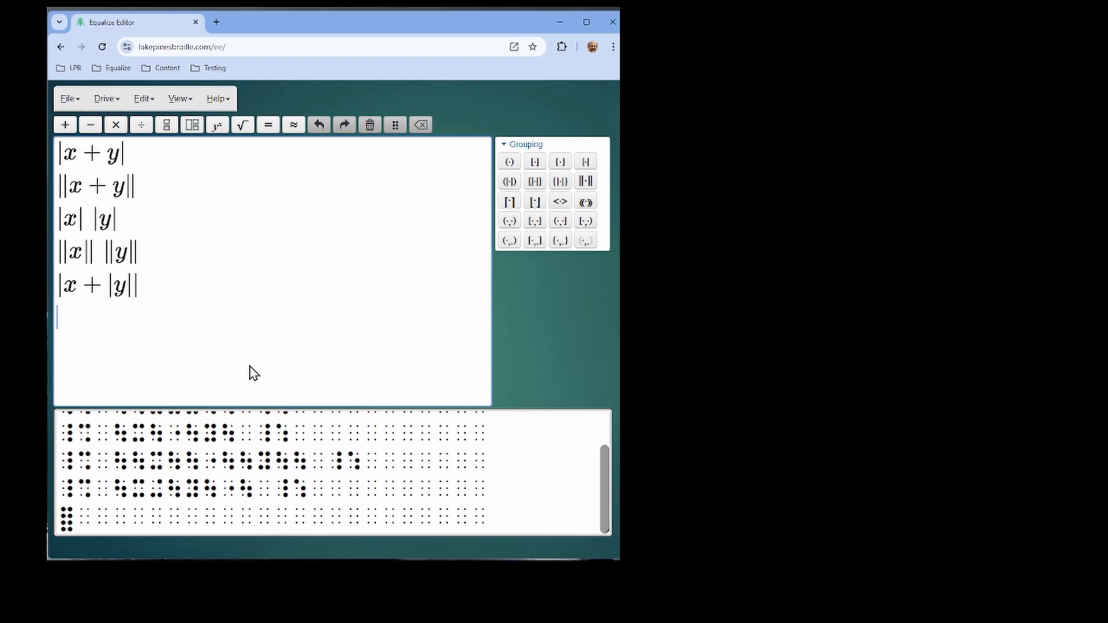
Enter the nested norm ||x + ||y|||| with keyboard symbols in a math area on the sixth line, and delete the expression and its math area.
{"action": "key", "text": "ctrl+q"}
{"action": "key", "text": "ctrl+m"}
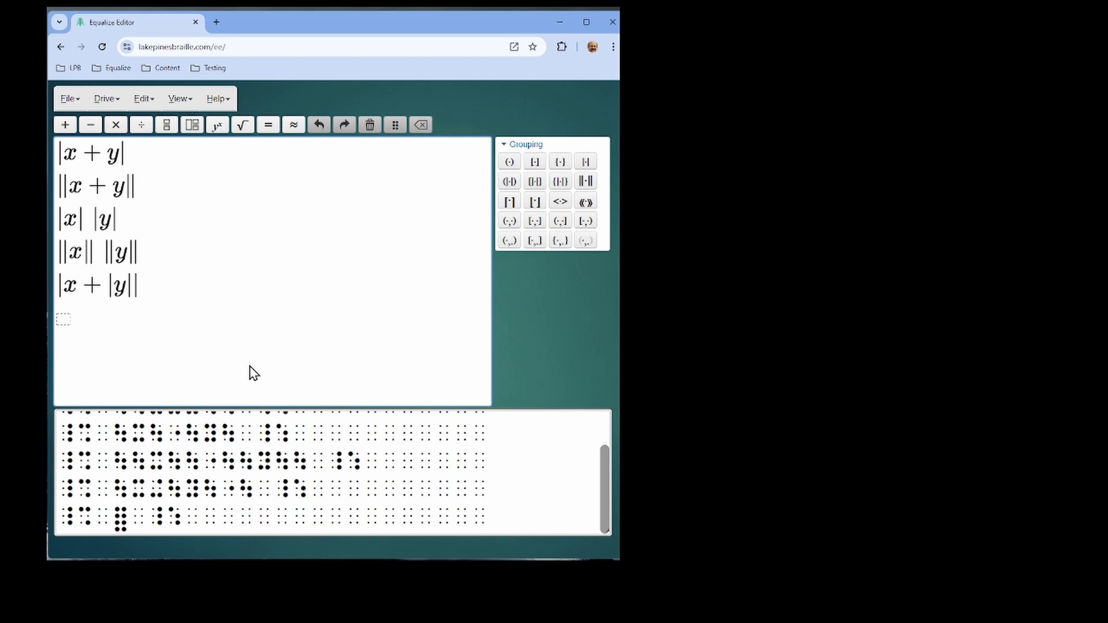
{"action": "type", "text": "||"}
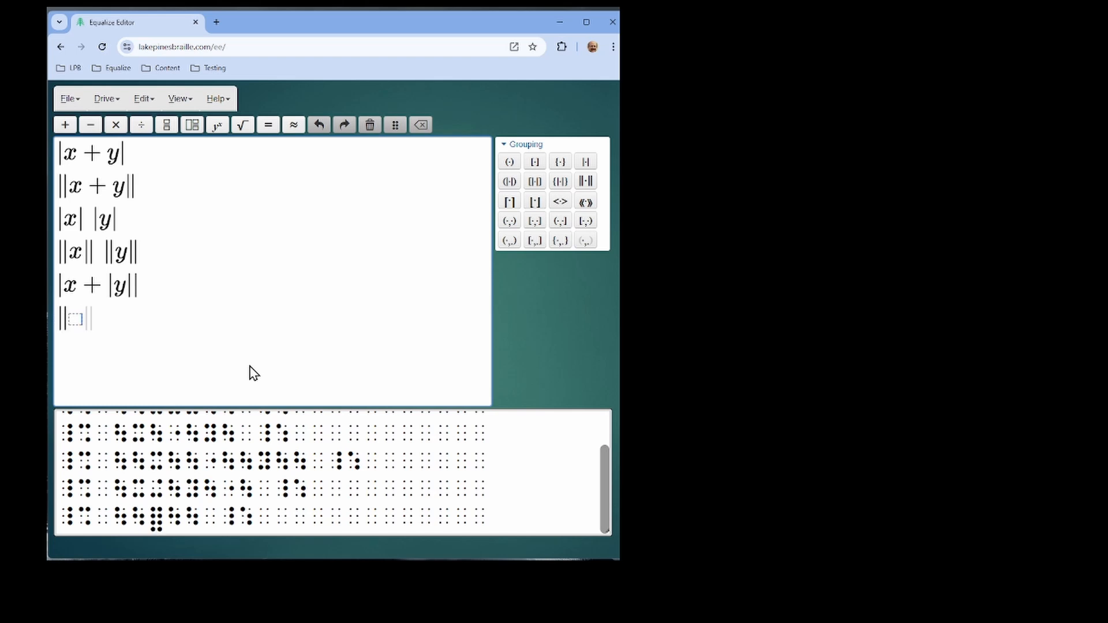
{"action": "type", "text": "x +"}
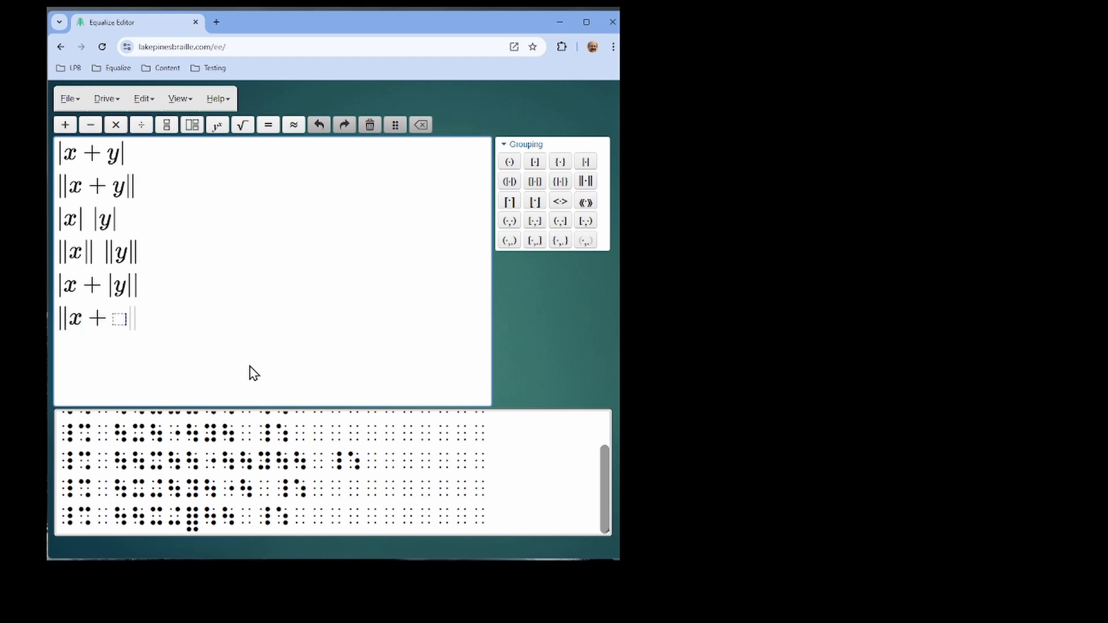
{"action": "type", "text": " ||y"}
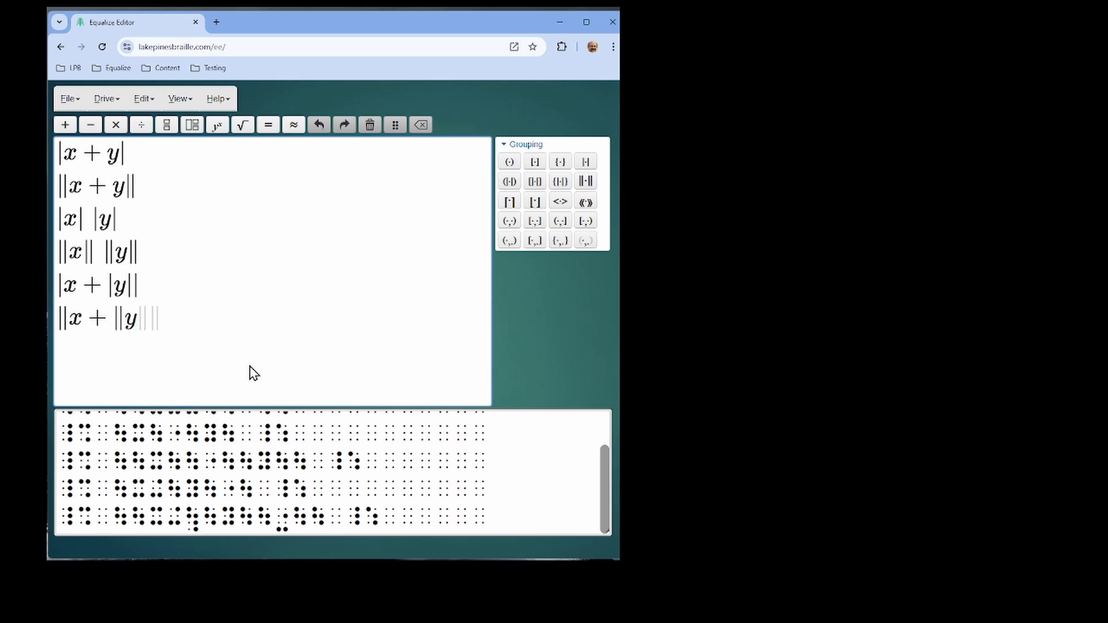
{"action": "type", "text": "||||"}
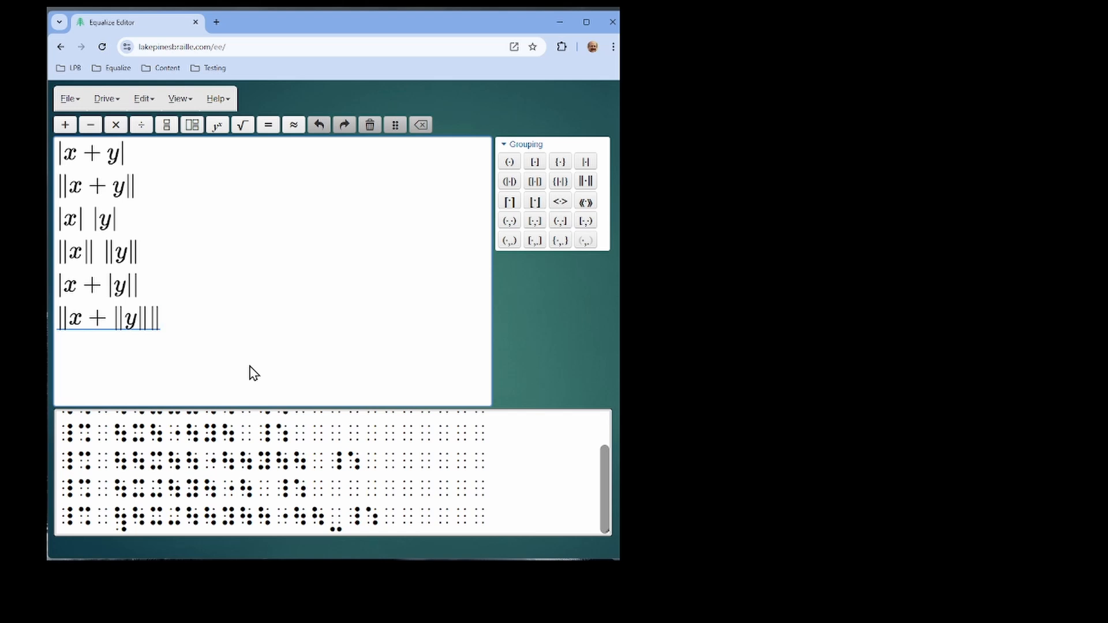
{"action": "key", "text": "BackSpace"}
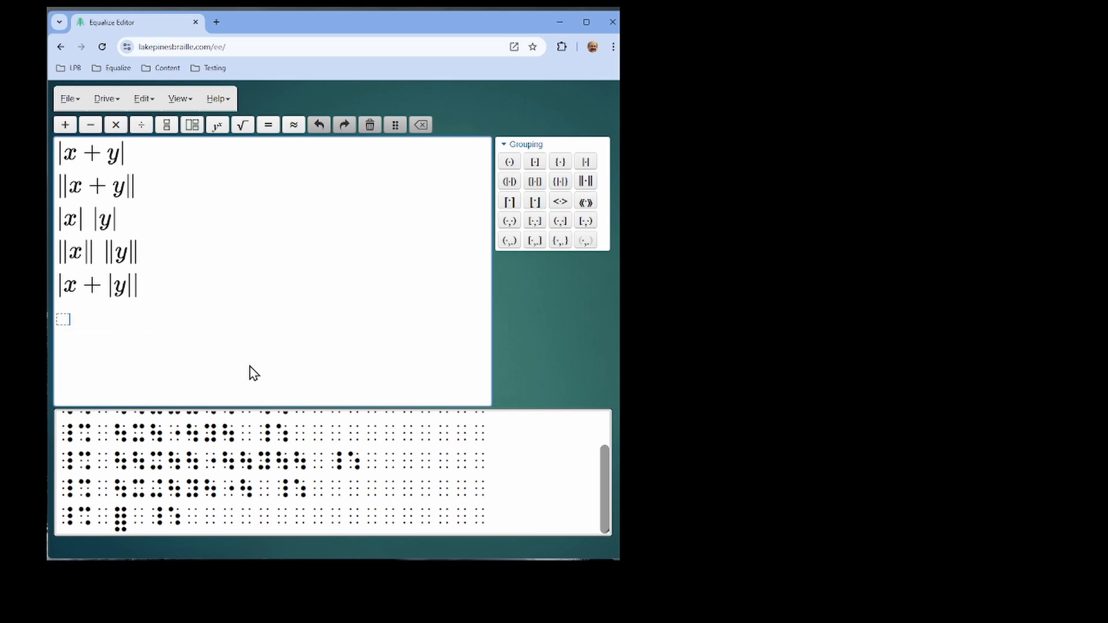
{"action": "key", "text": "BackSpace"}
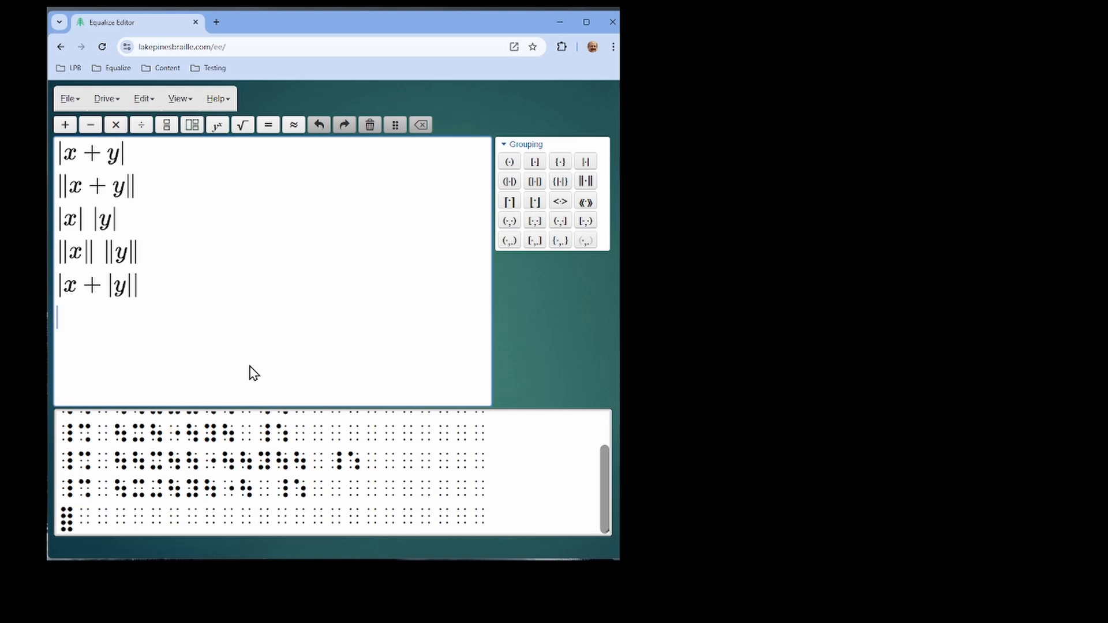
Switch to home row entry mode and enter the nested norm ||x + ||y|||| as braille math on the sixth line.
{"action": "key", "text": "ctrl+h"}
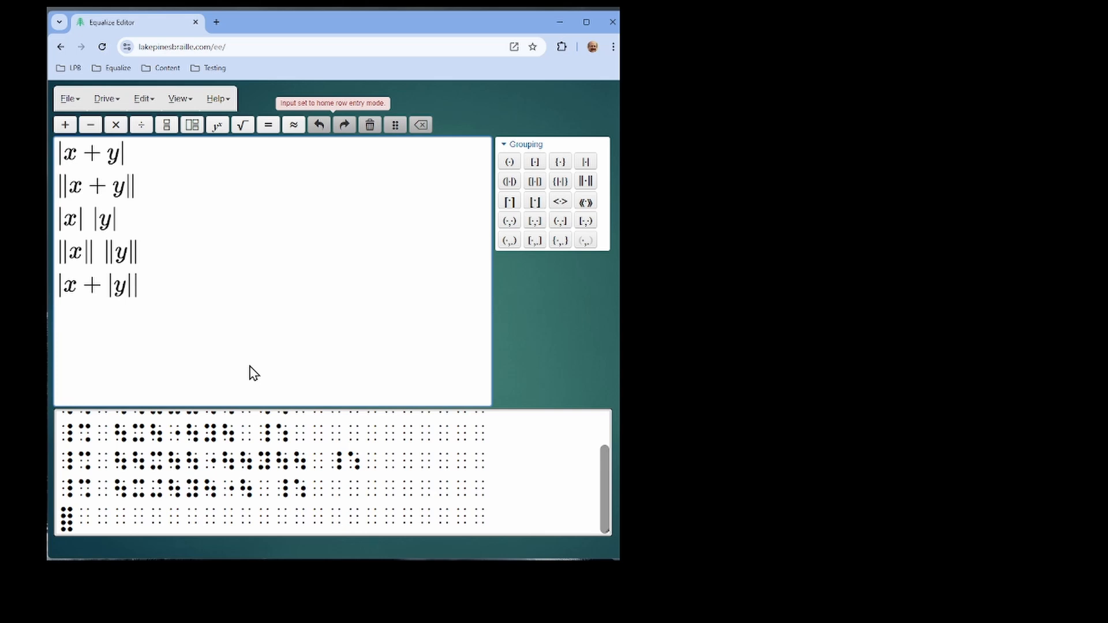
{"action": "type", "text": "jkl"}
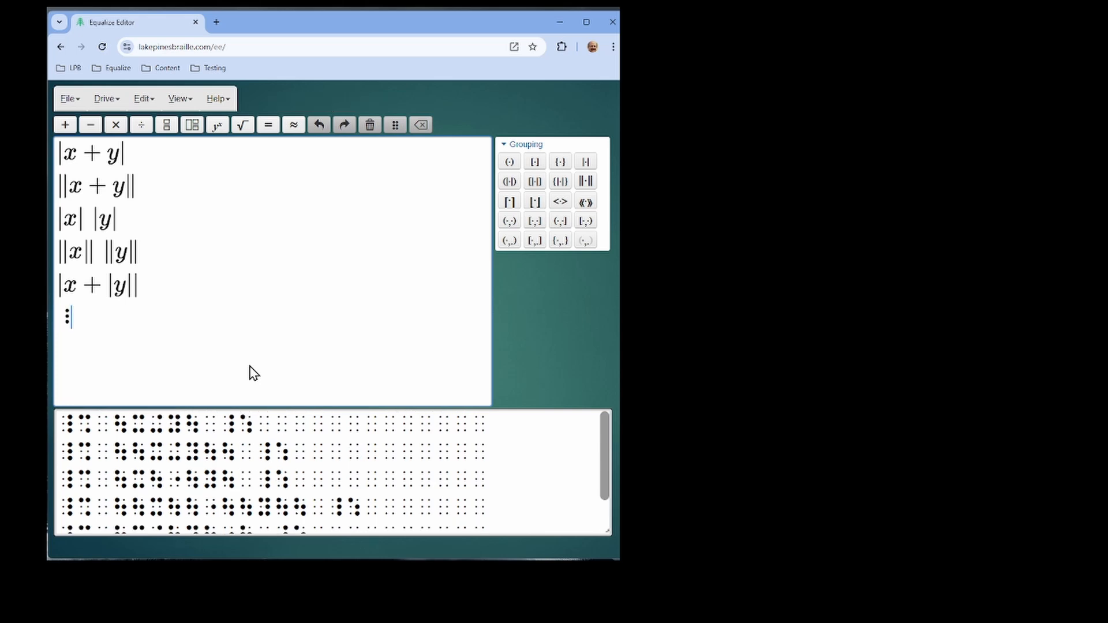
{"action": "key", "text": "BackSpace"}
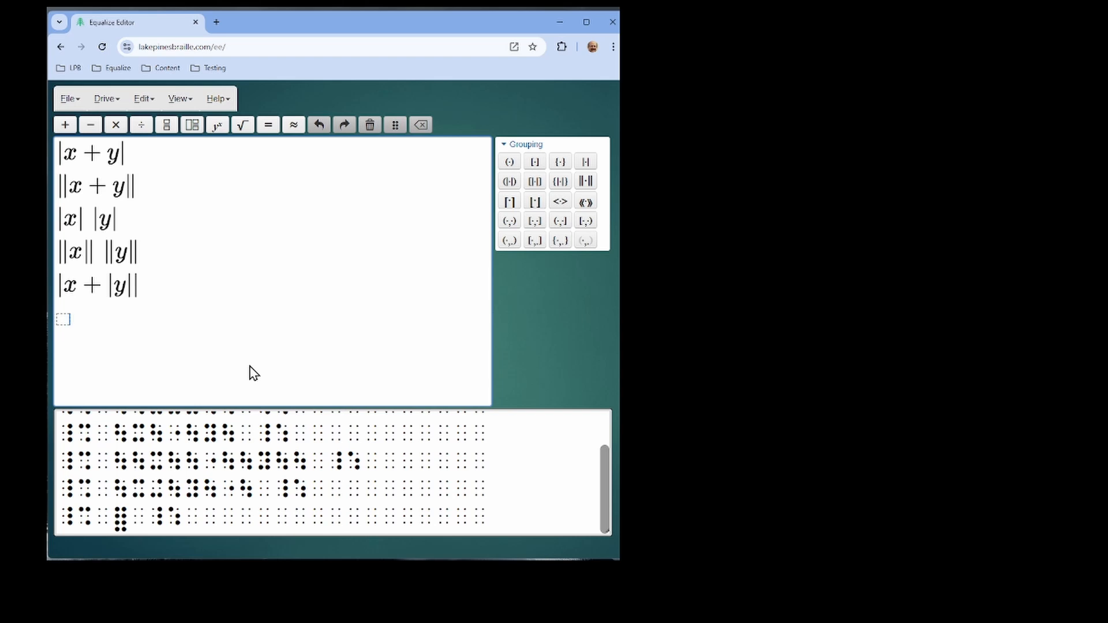
{"action": "type", "text": "fdkl"}
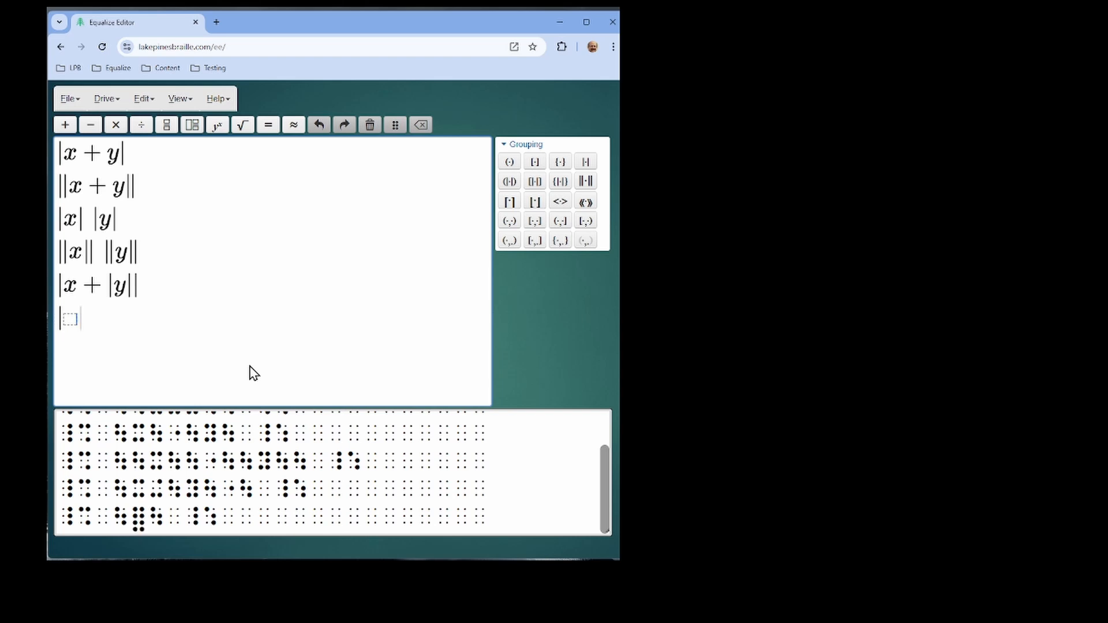
{"action": "type", "text": "fdkl"}
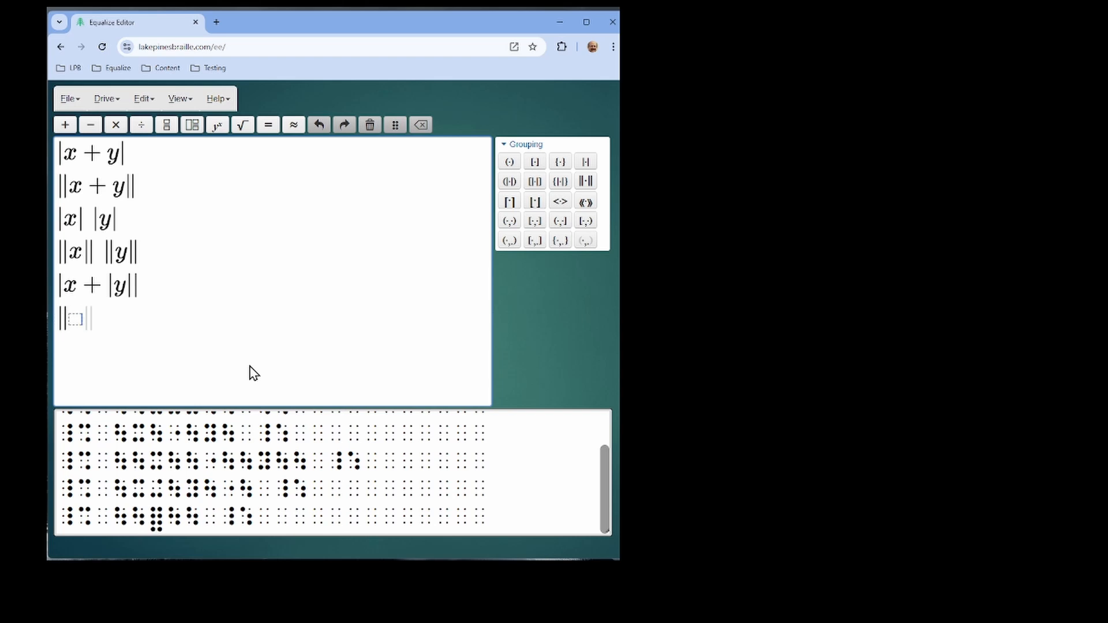
{"action": "type", "text": "fsjlsjl"}
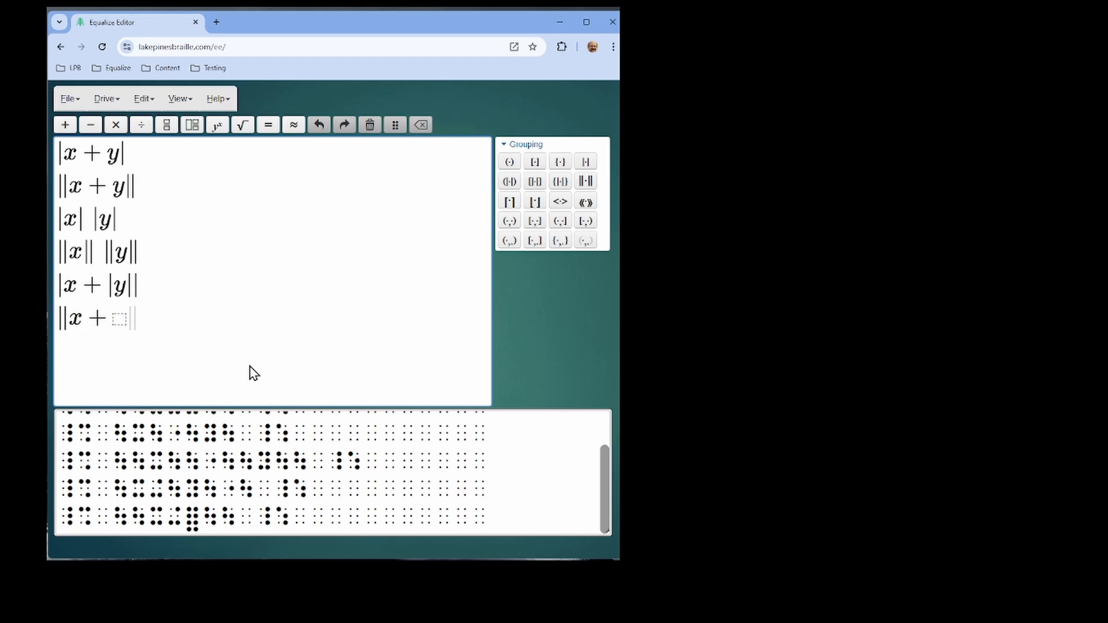
{"action": "type", "text": "fdkl"}
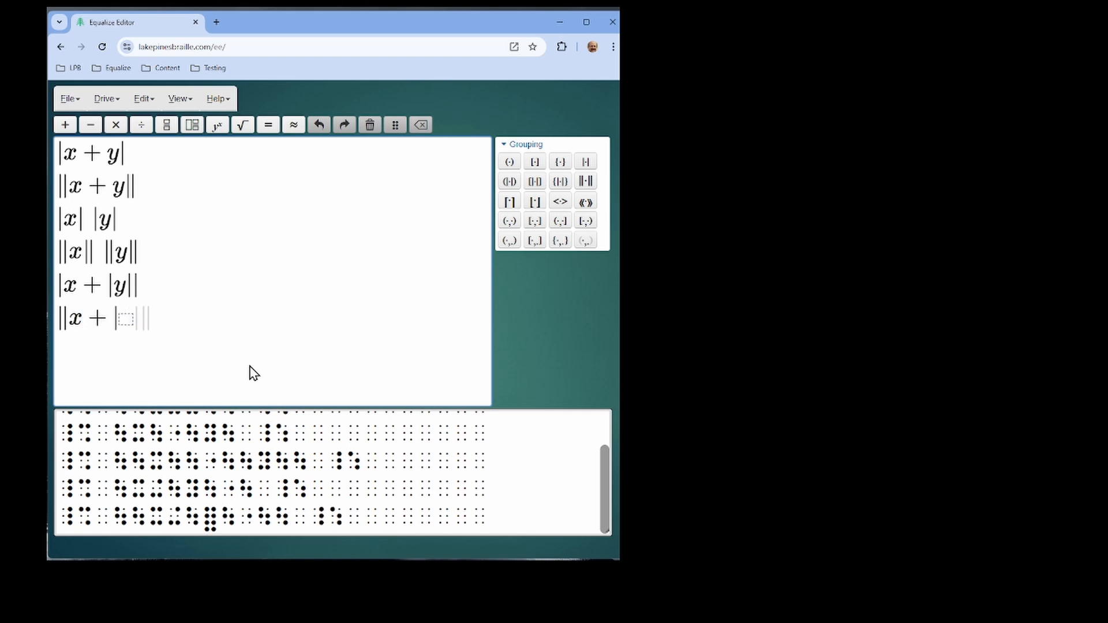
{"action": "type", "text": "fdkl"}
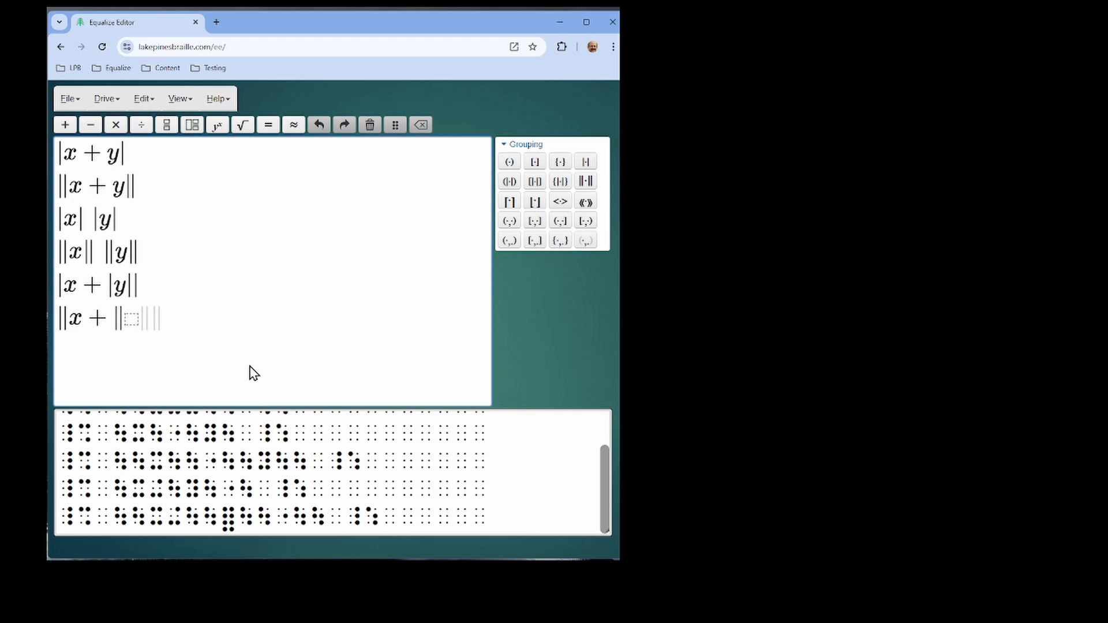
{"action": "type", "text": "fsjkl"}
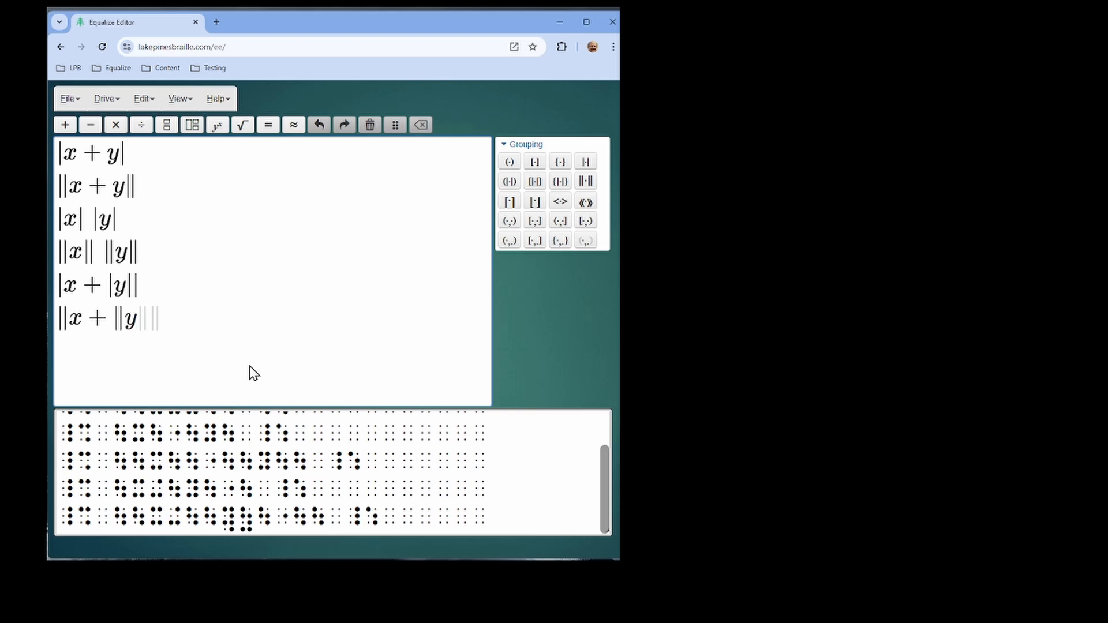
{"action": "key", "text": "Right"}
{"action": "key", "text": "Right"}
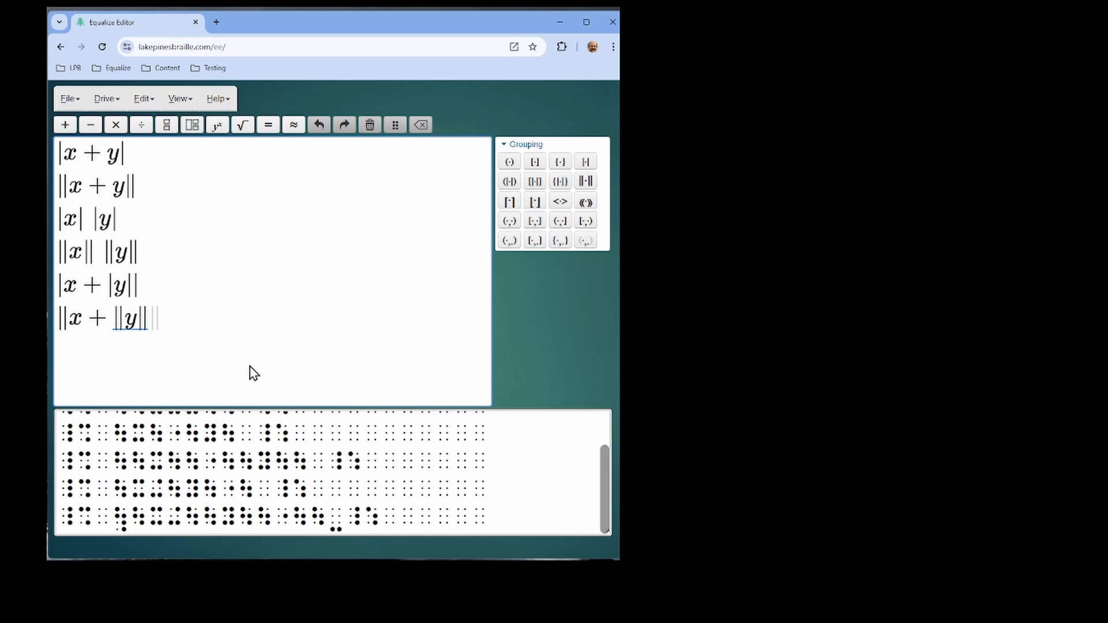